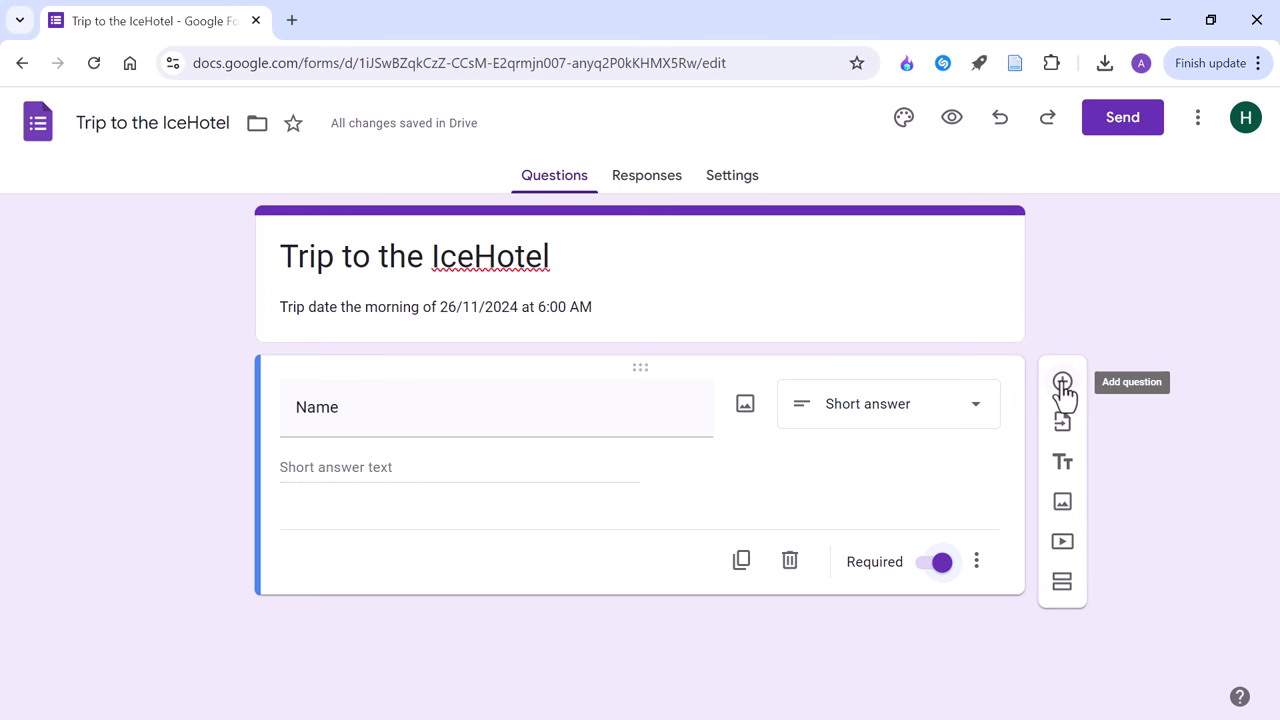
- Add a new question below the Name question and title it "Please choose your Buss"
click(1063, 390)
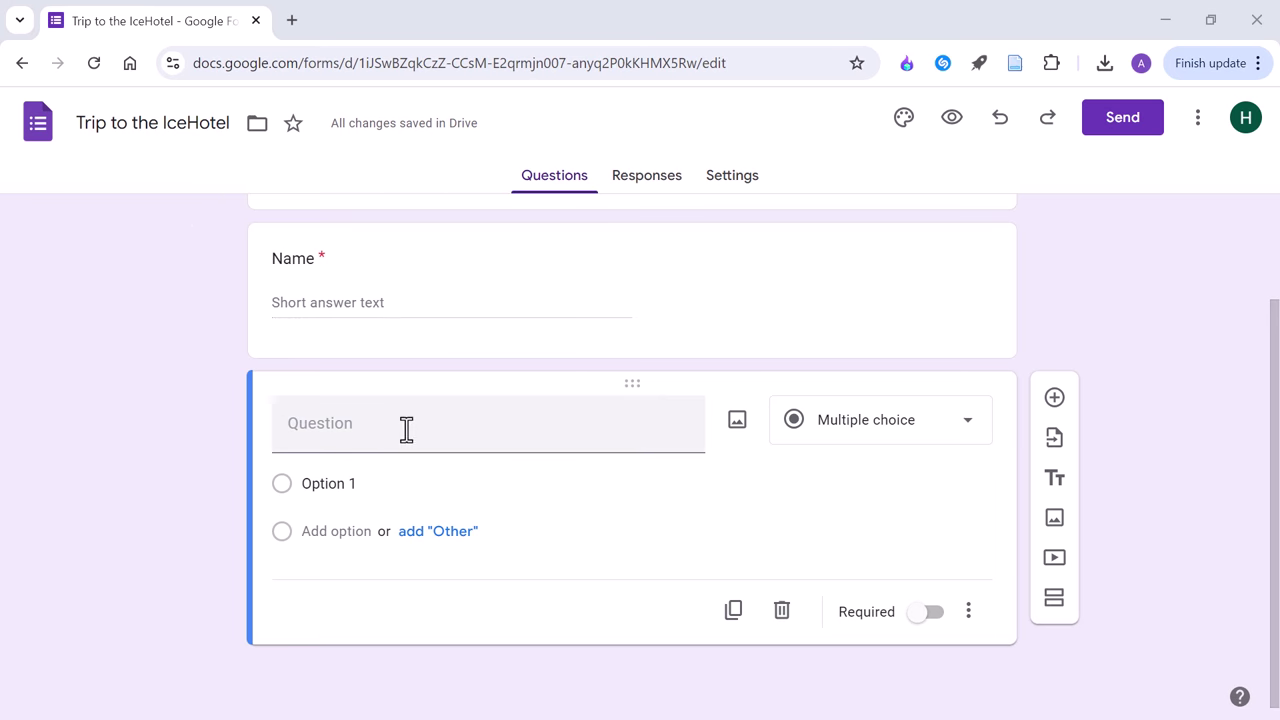
click(406, 428)
text(Please choose your Buss)
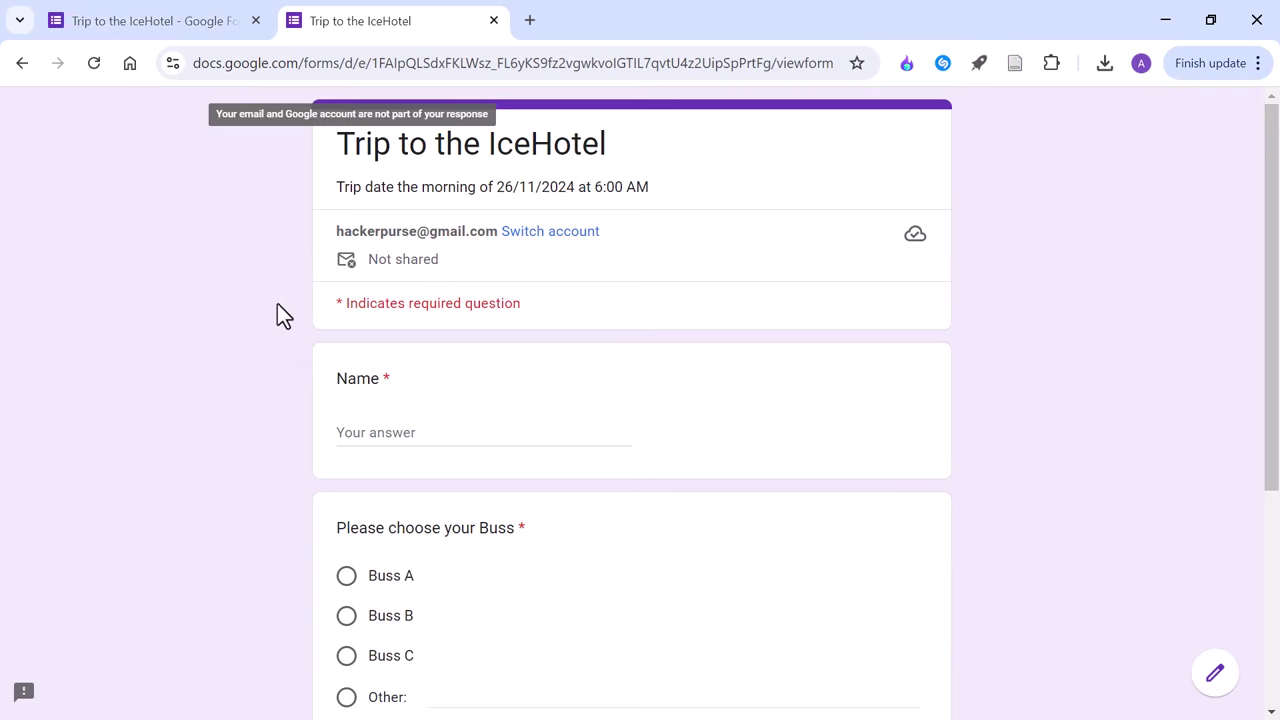
- Fill in the published form with the respondent's name, select Buss C, and tick "yes" for the $50 payment on arrival
click(400, 432)
text(andrew)
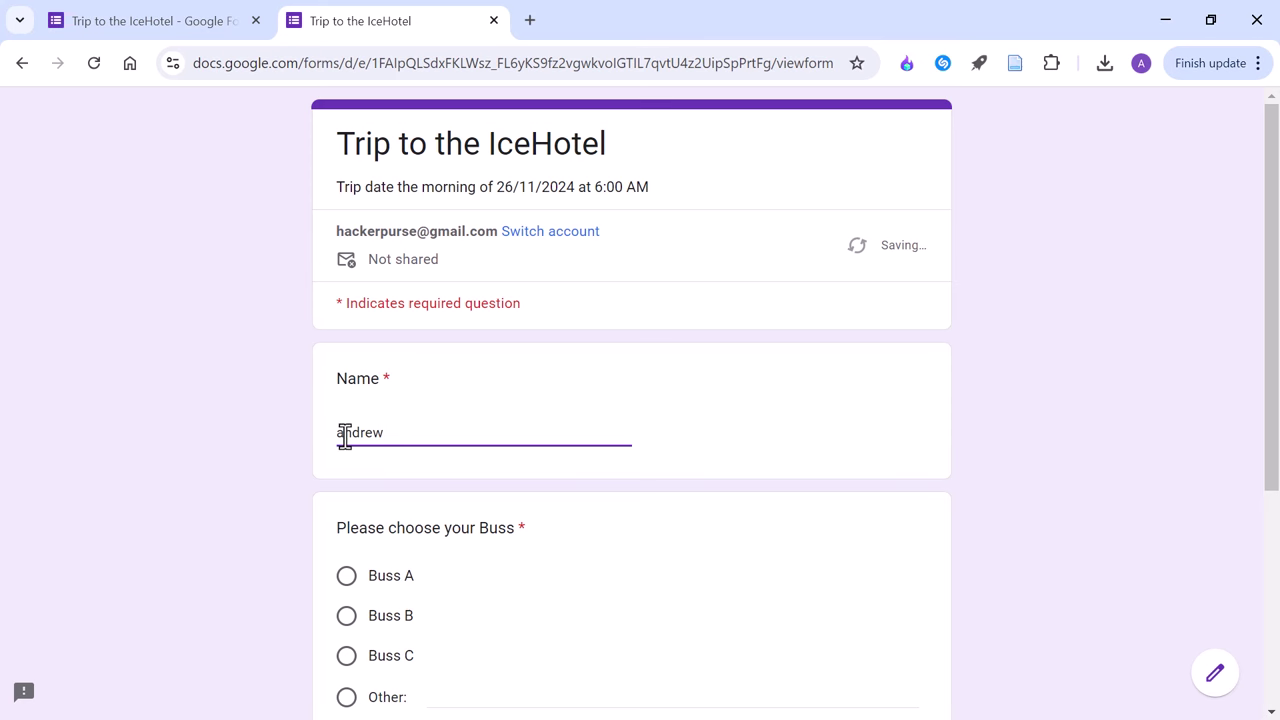
scroll(344, 437, down, 2)
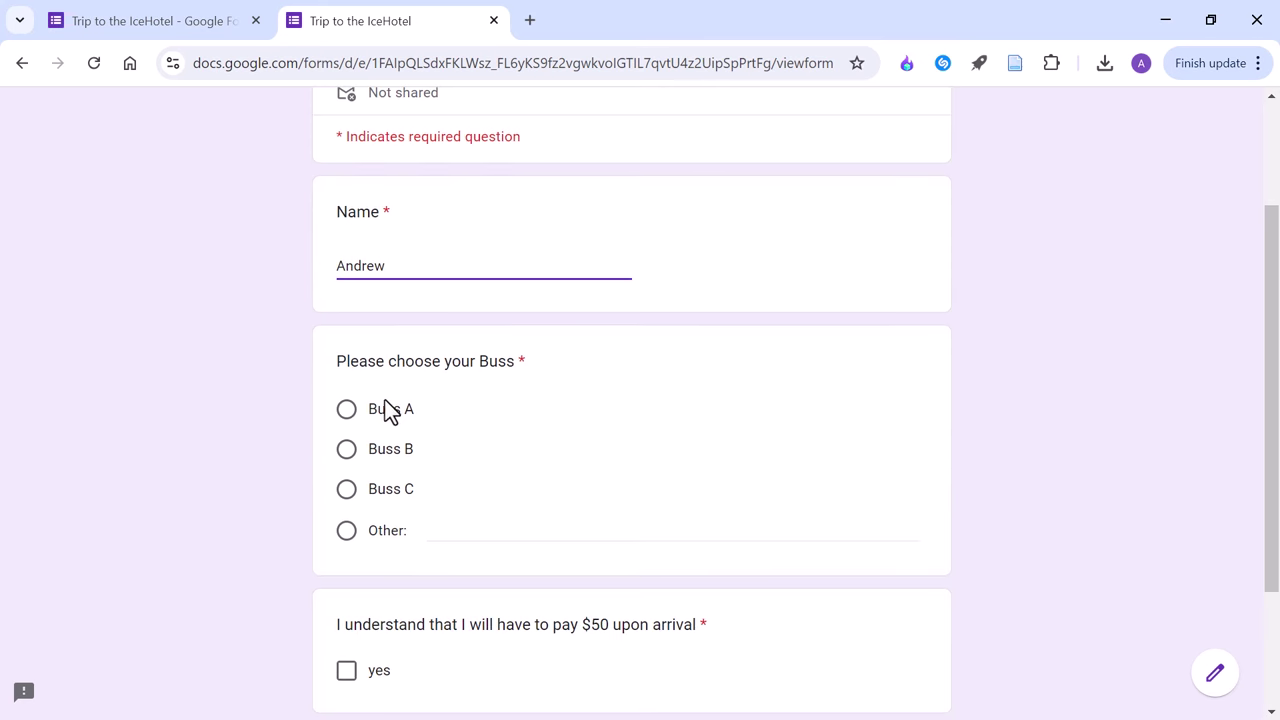
click(350, 492)
scroll(380, 552, down, 2)
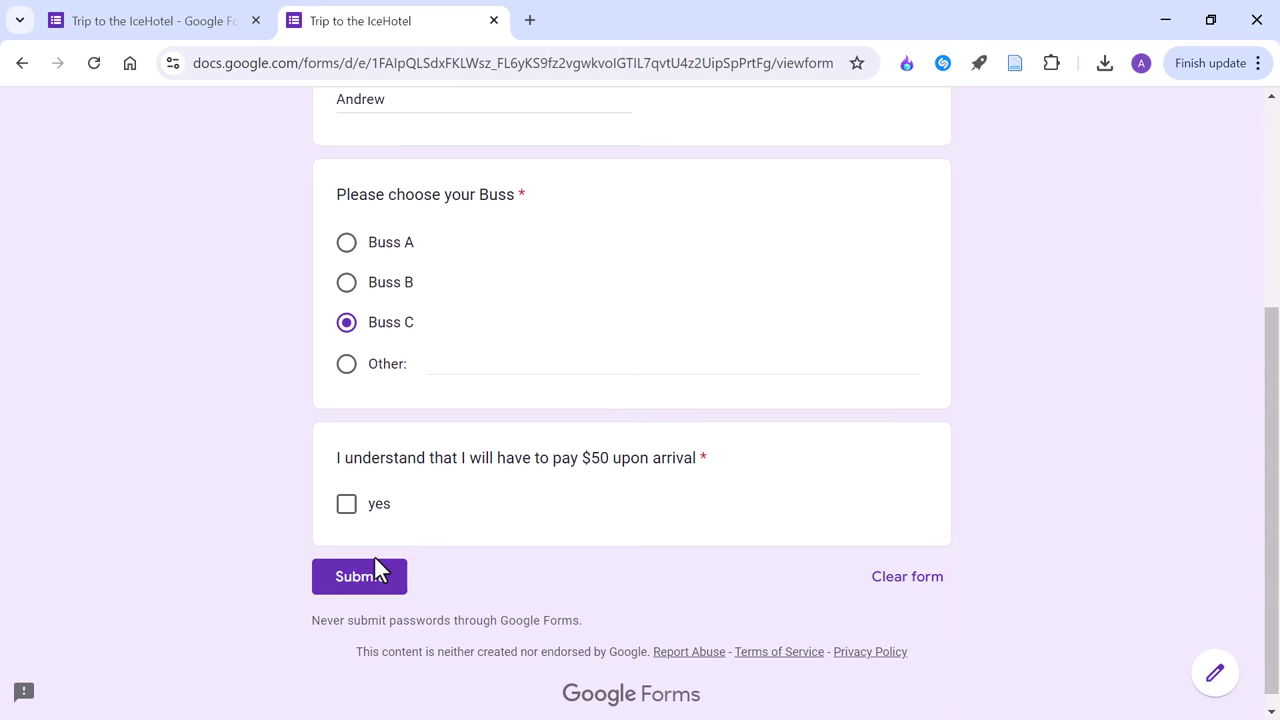
click(350, 508)
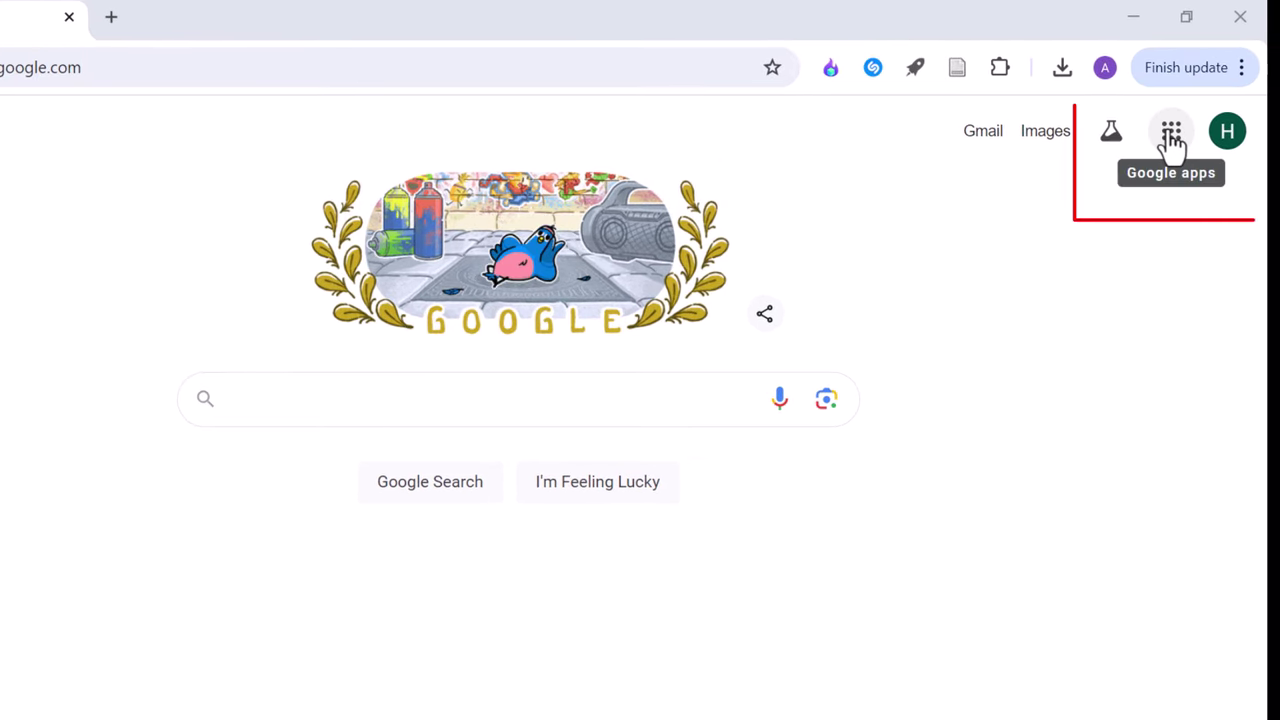
- Open Google Forms from the Google homepage and create a blank form from the template gallery
click(1172, 143)
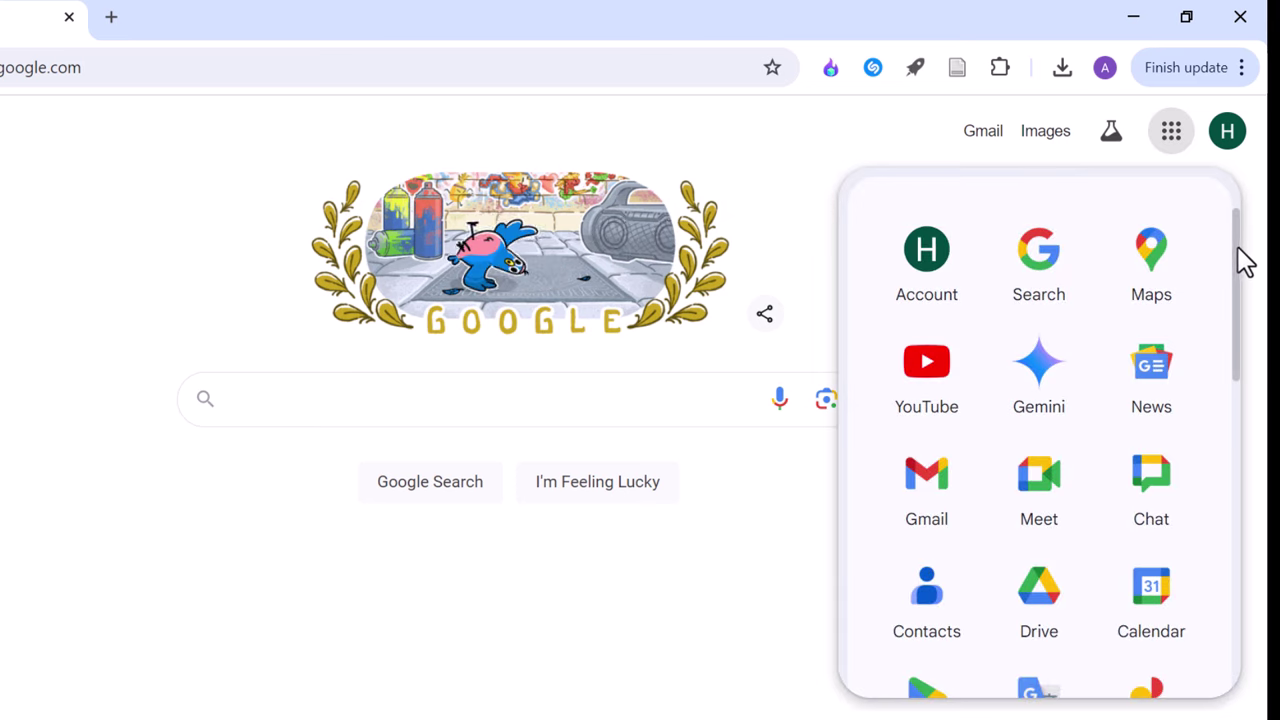
mouse_move(1237, 263)
mouse_down()
mouse_move(1244, 323)
mouse_move(1225, 480)
mouse_up()
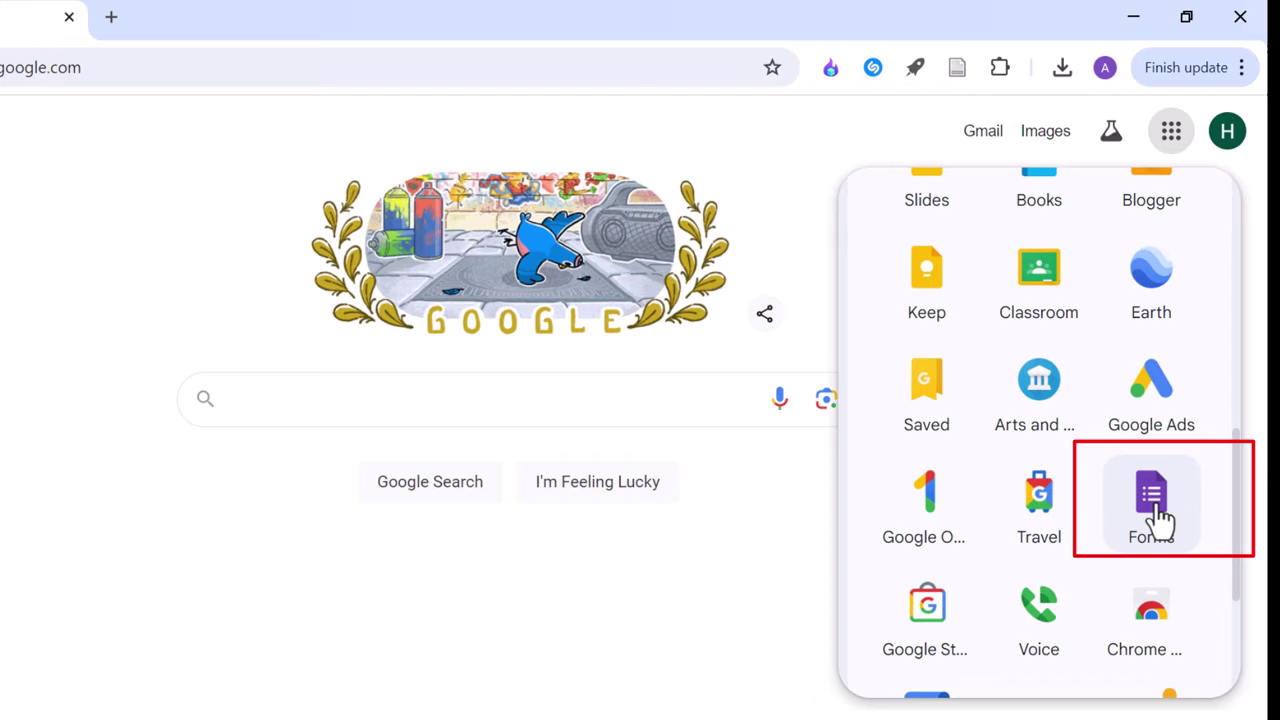
click(1156, 505)
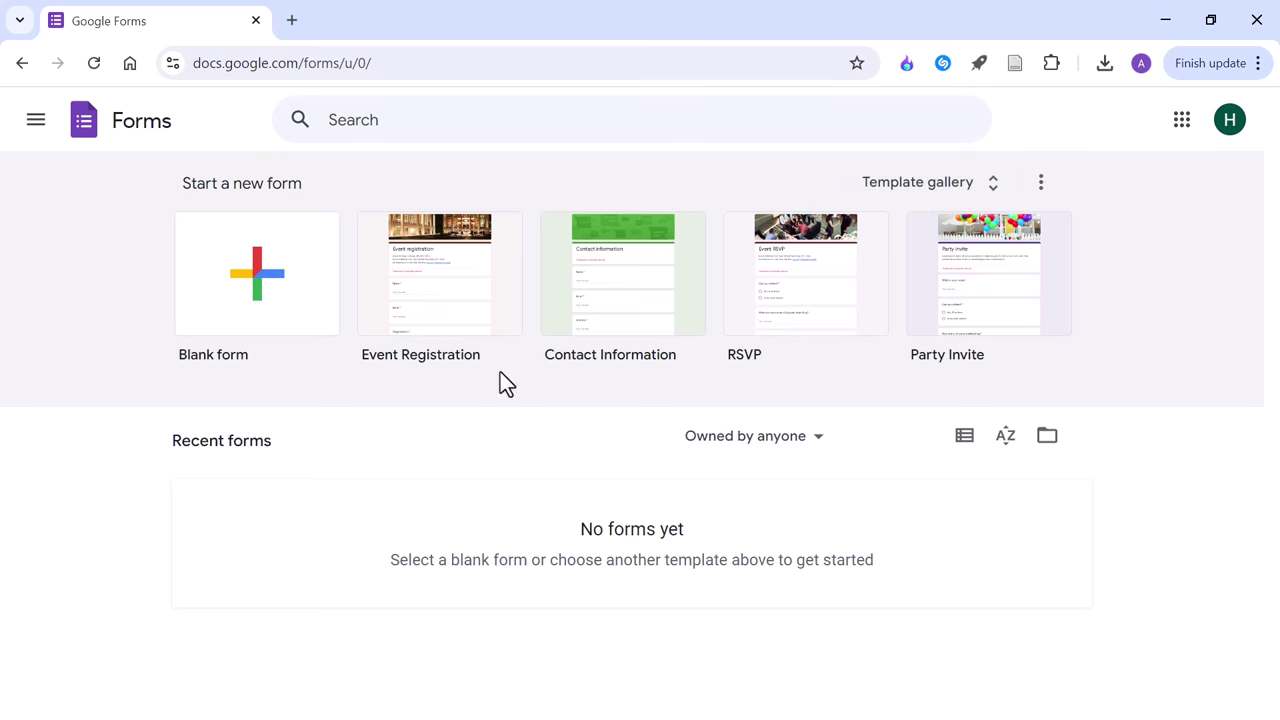
click(910, 190)
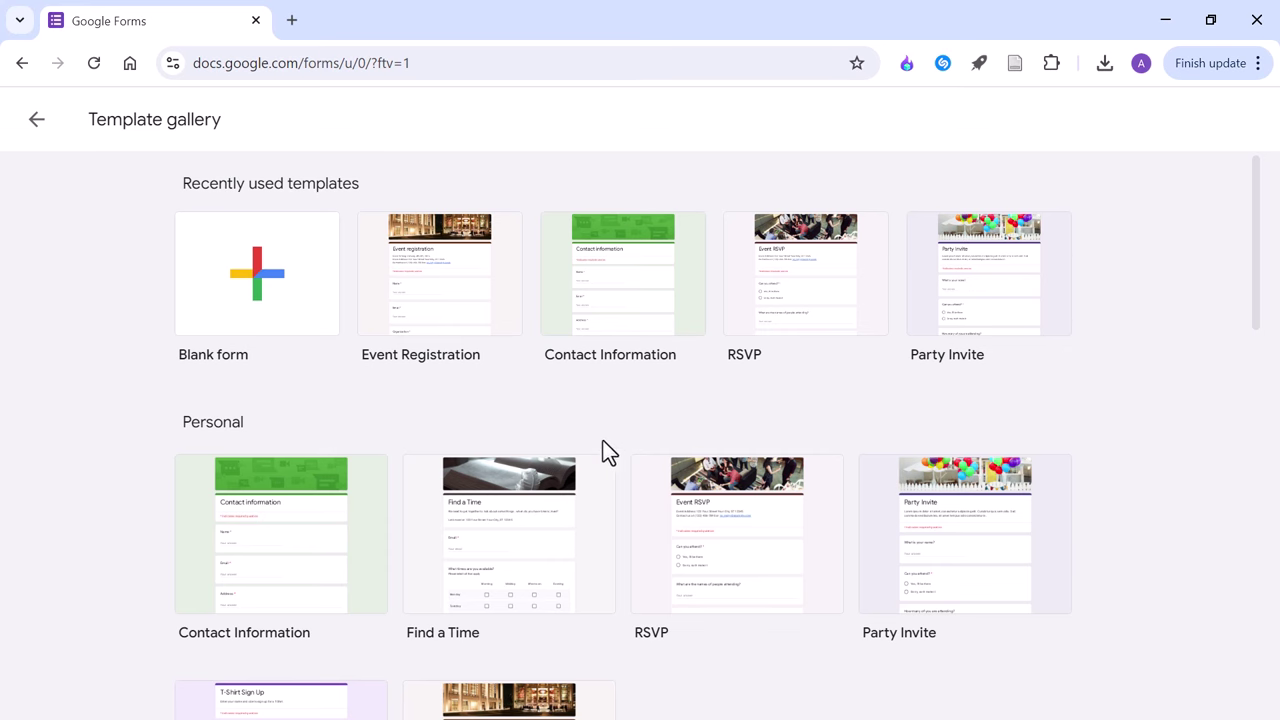
click(262, 285)
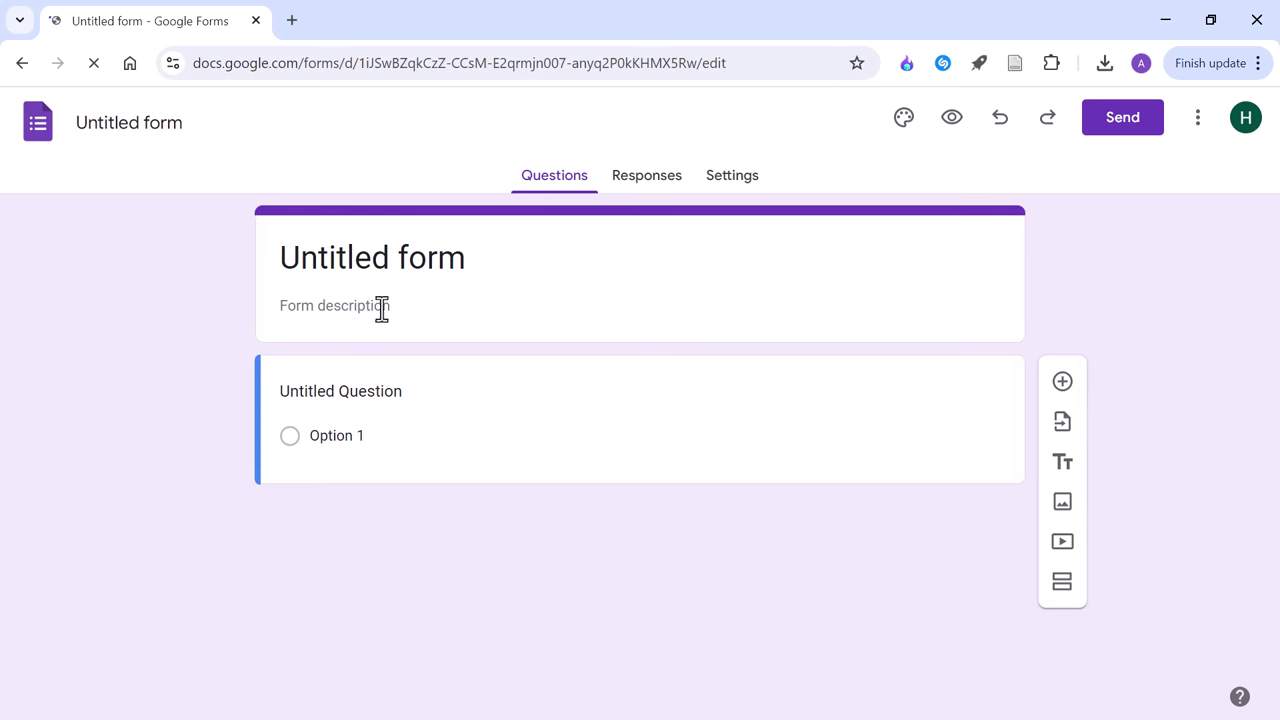
- Title the form "Trip to the IceHotel" and apply the same name to the form file
click(390, 256)
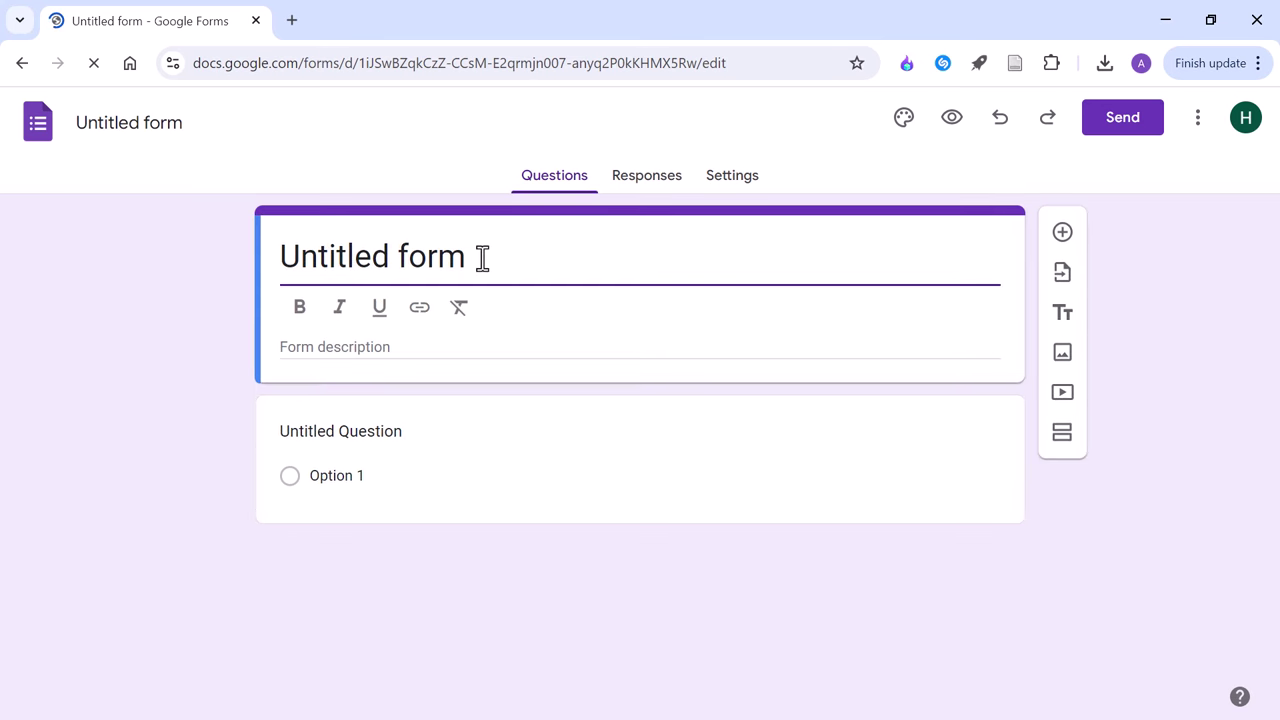
drag(483, 257, 290, 258)
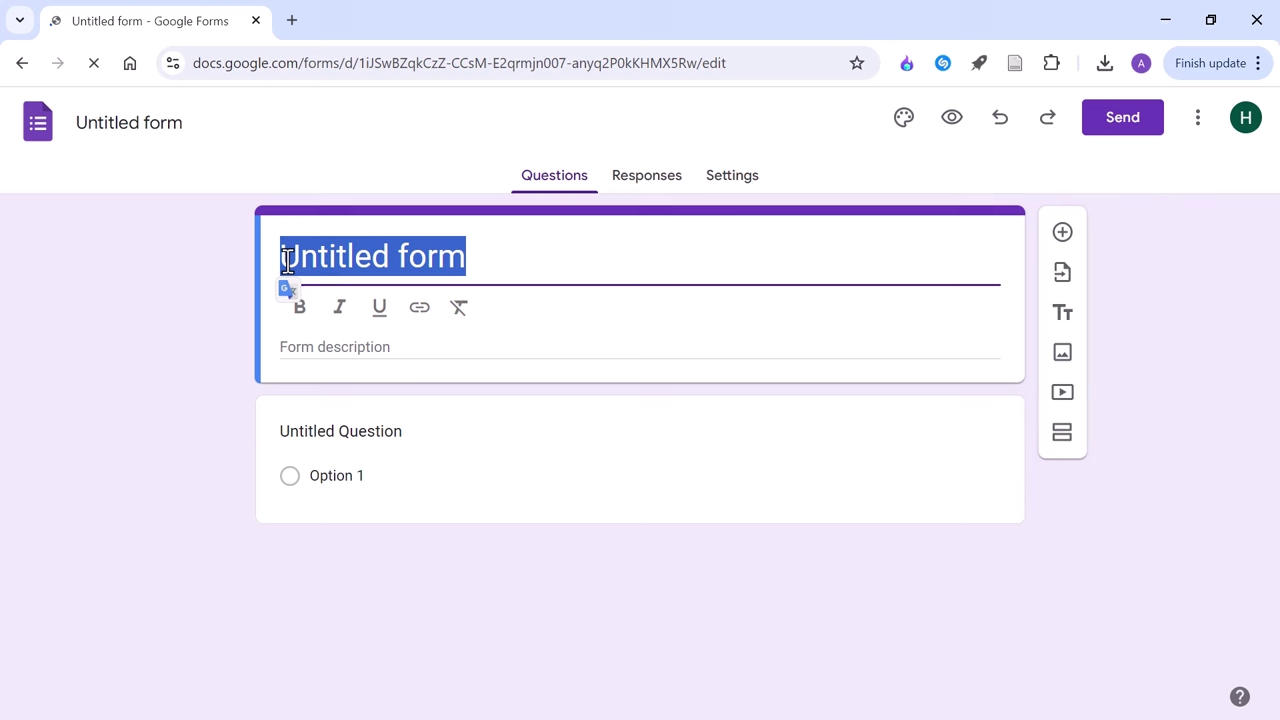
text(Trip to the IceHotel)
click(175, 322)
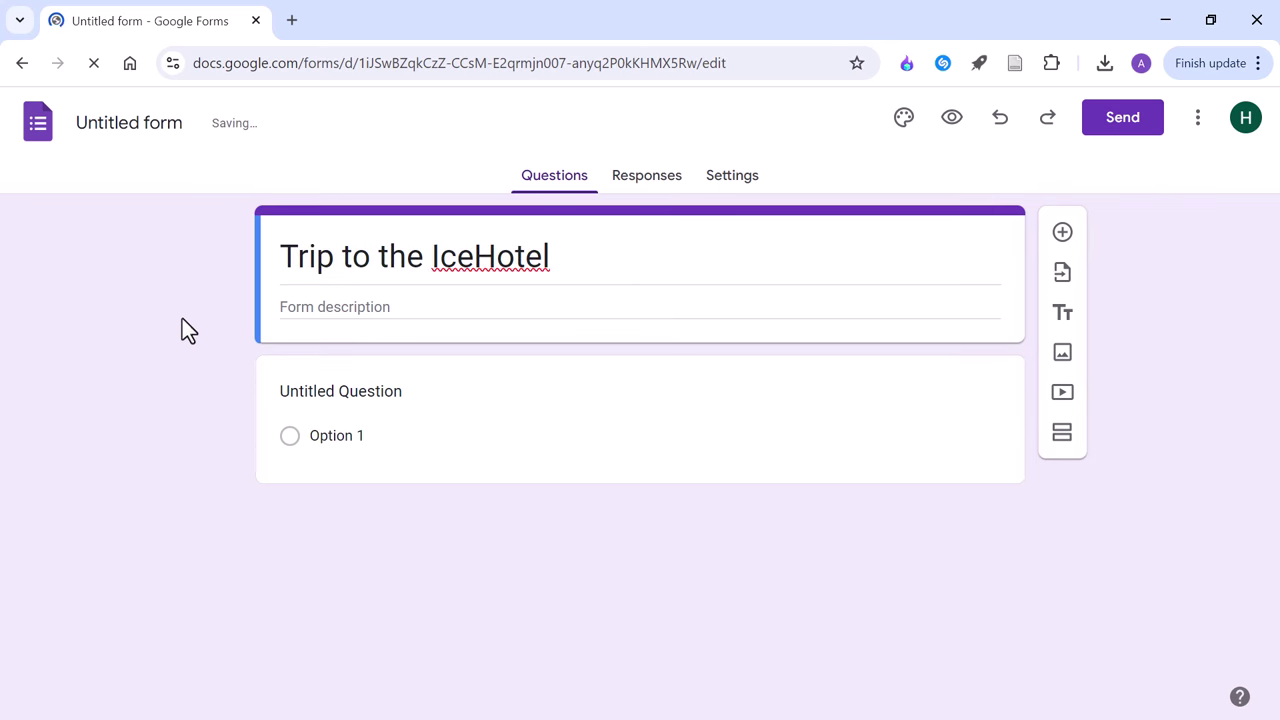
click(129, 122)
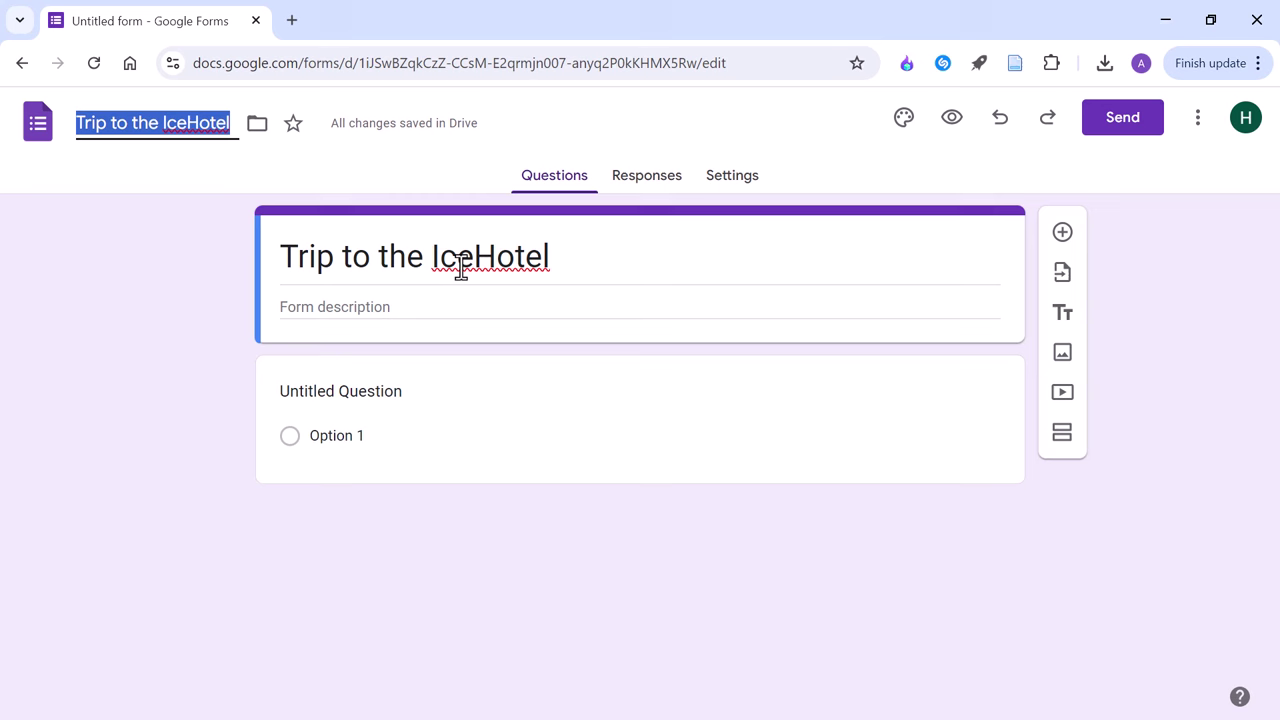
click(381, 322)
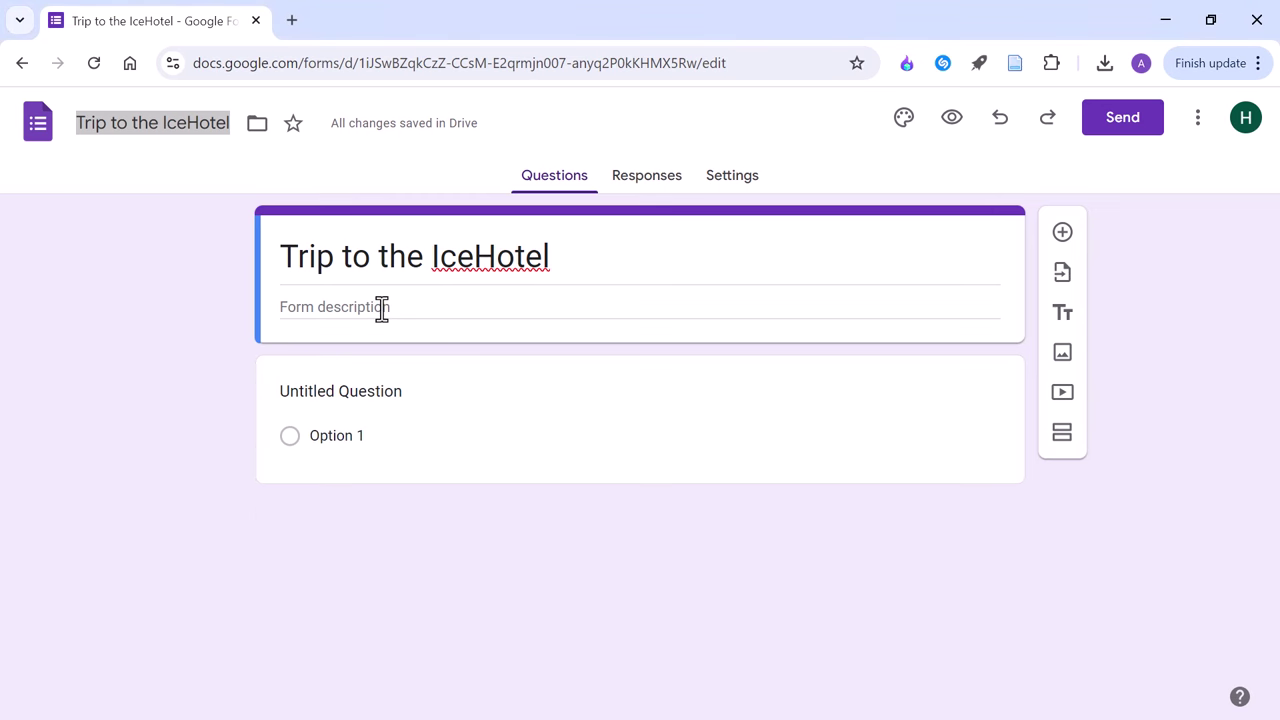
- Set the form description to "Trip date the morning of 26/11/2024 at 6:00 AM"
click(382, 307)
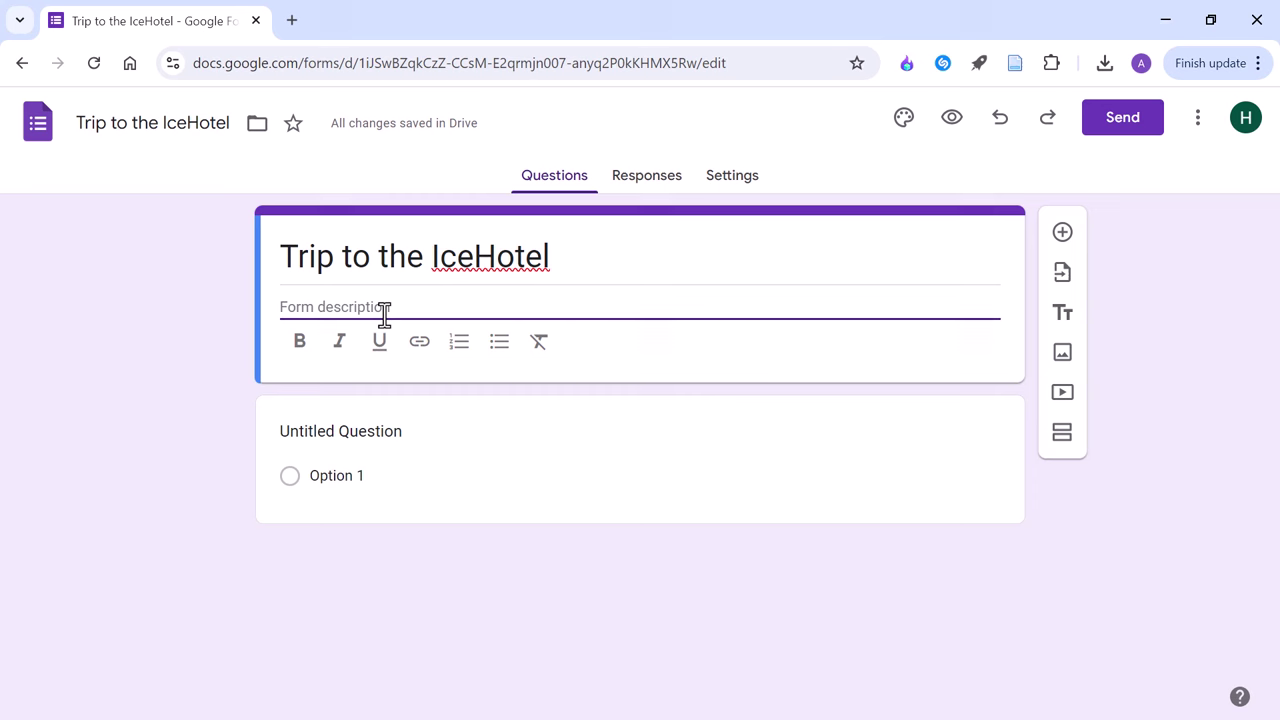
text(Trip date the morning of 26/11/2024 at 6:00 AM)
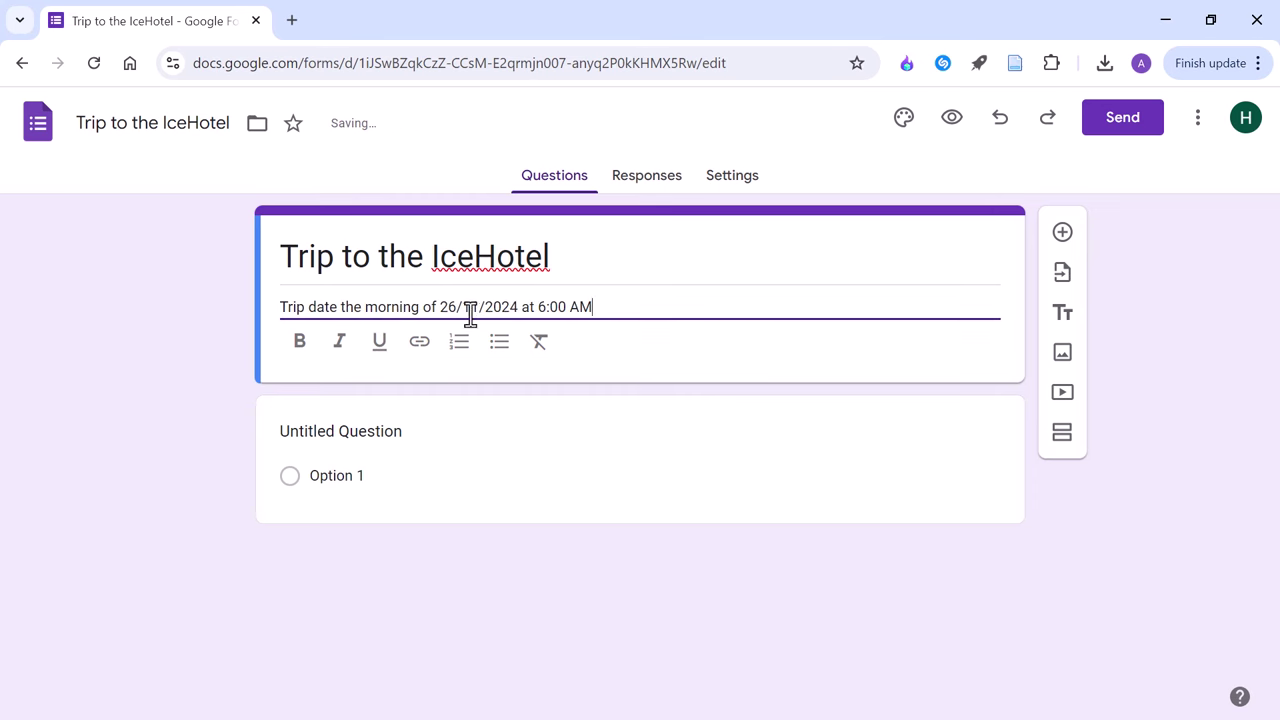
click(200, 371)
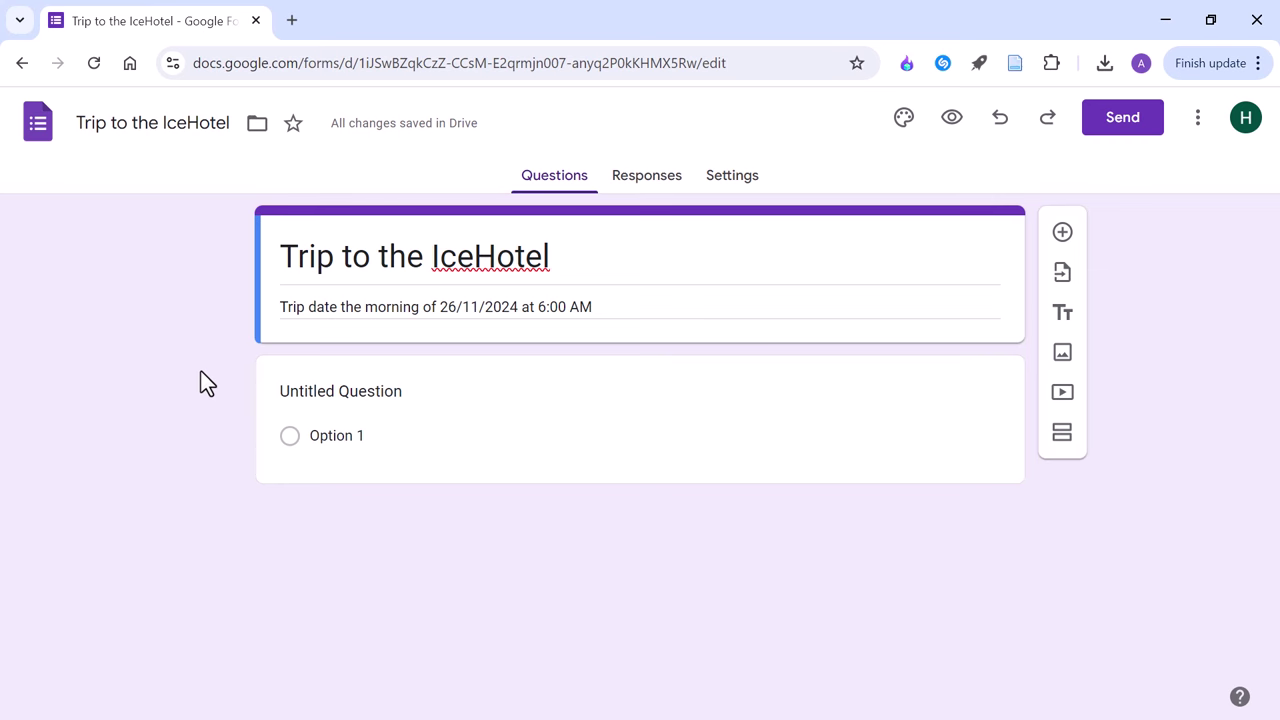
- Turn the untitled question into a required short-answer question titled "Name"
click(360, 396)
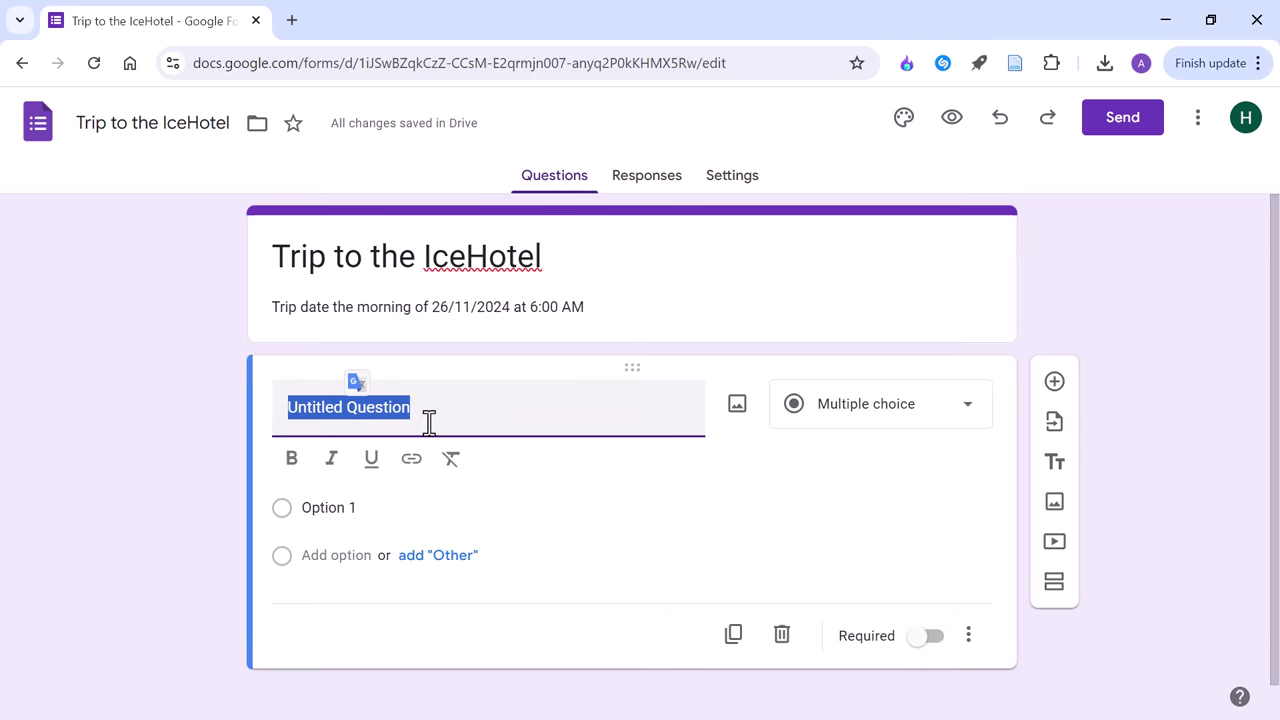
text(Nm)
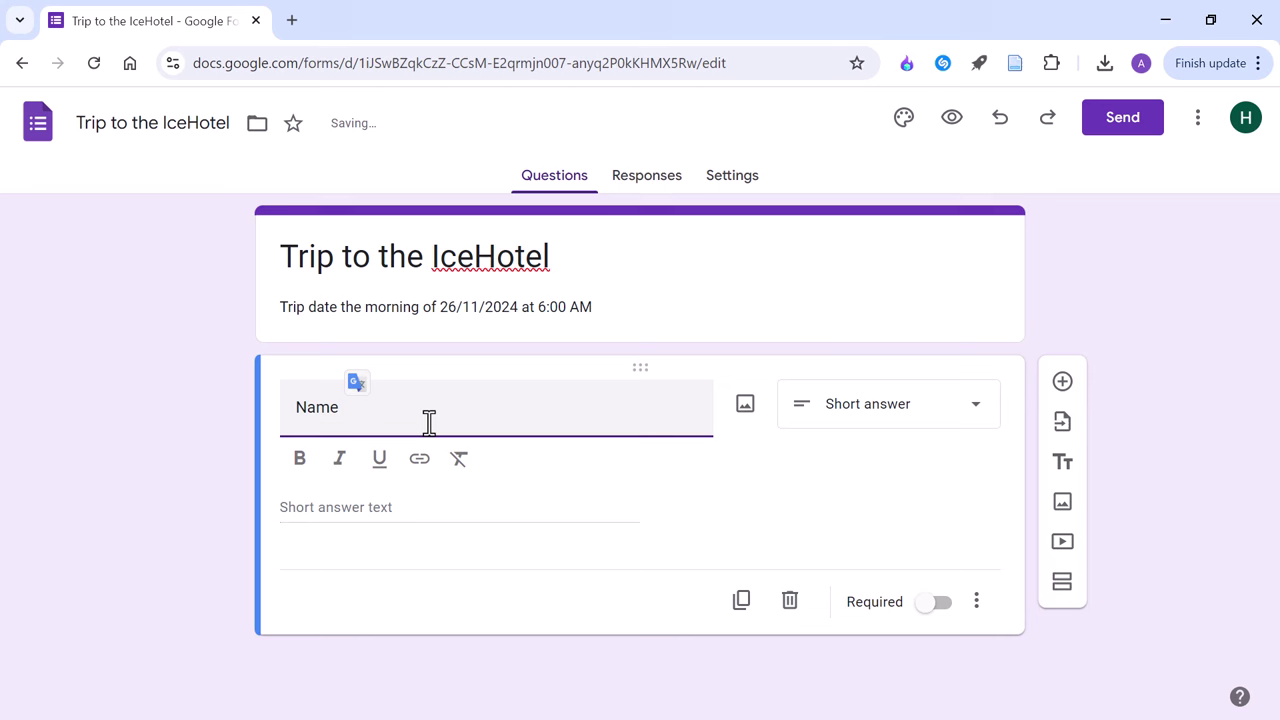
click(908, 424)
click(880, 152)
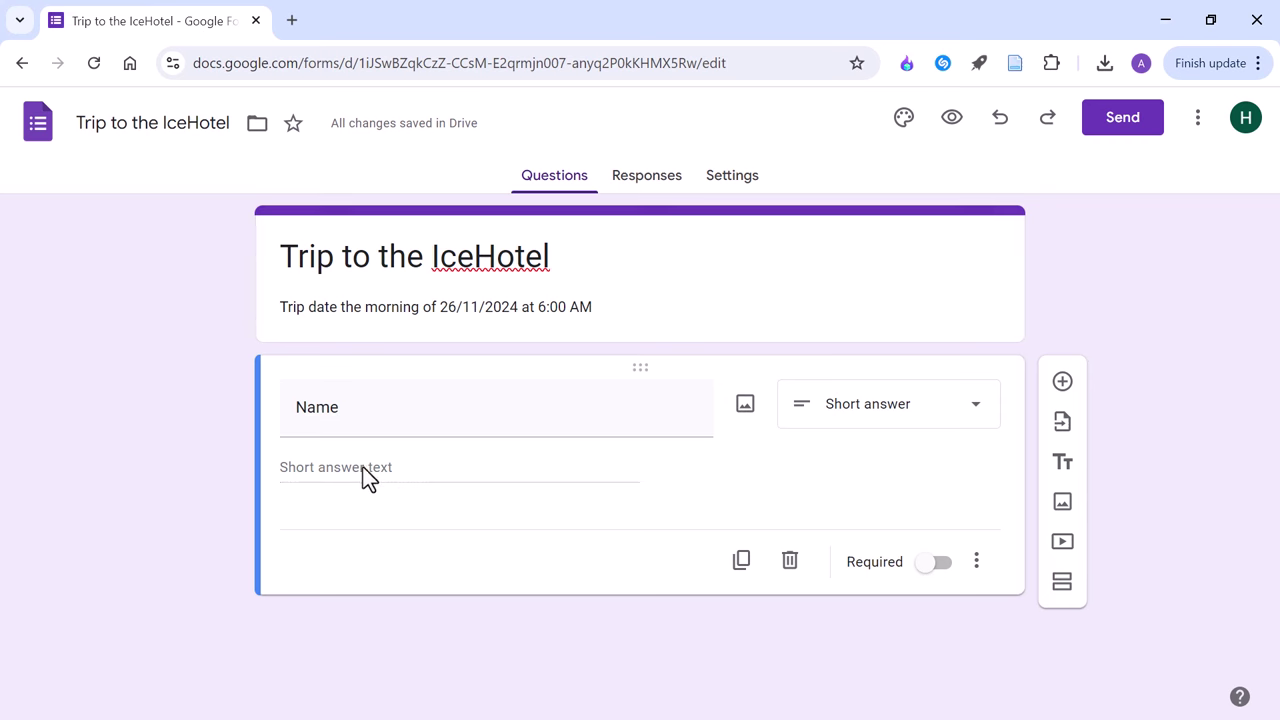
click(940, 564)
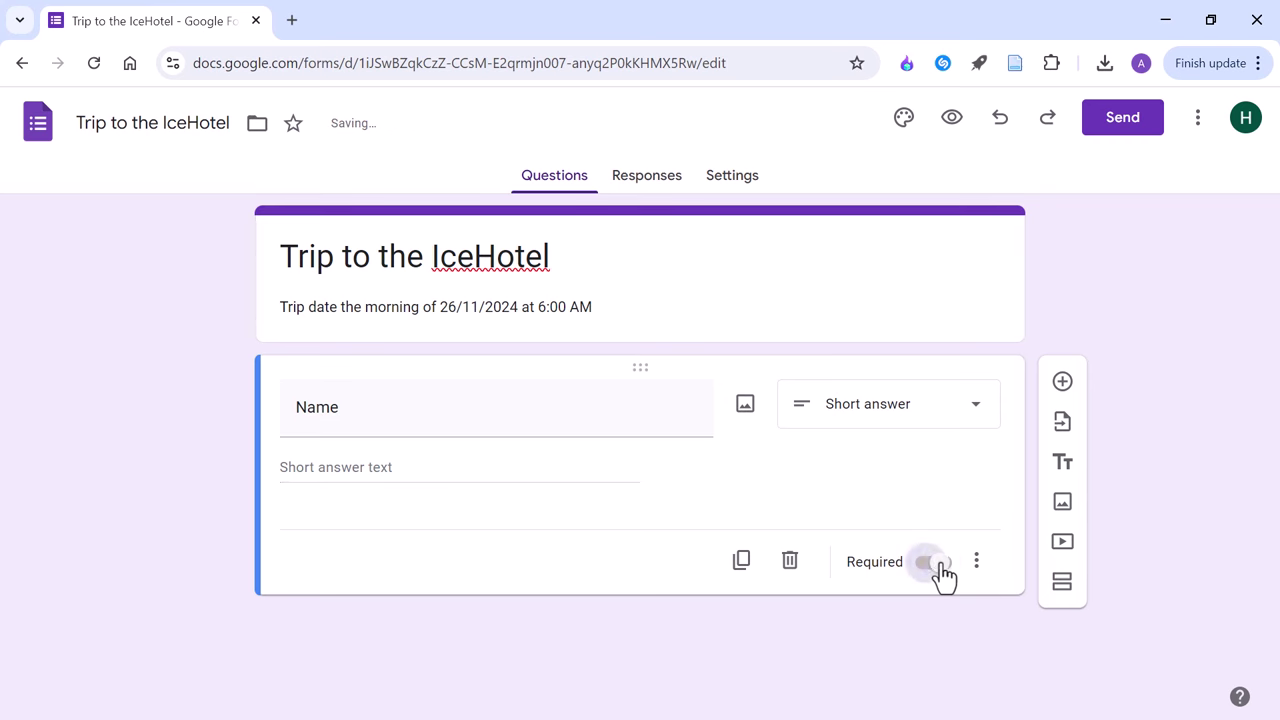
- Add a second question after Name, titled "Please choose your Buss", with the multiple-choice type
click(1063, 385)
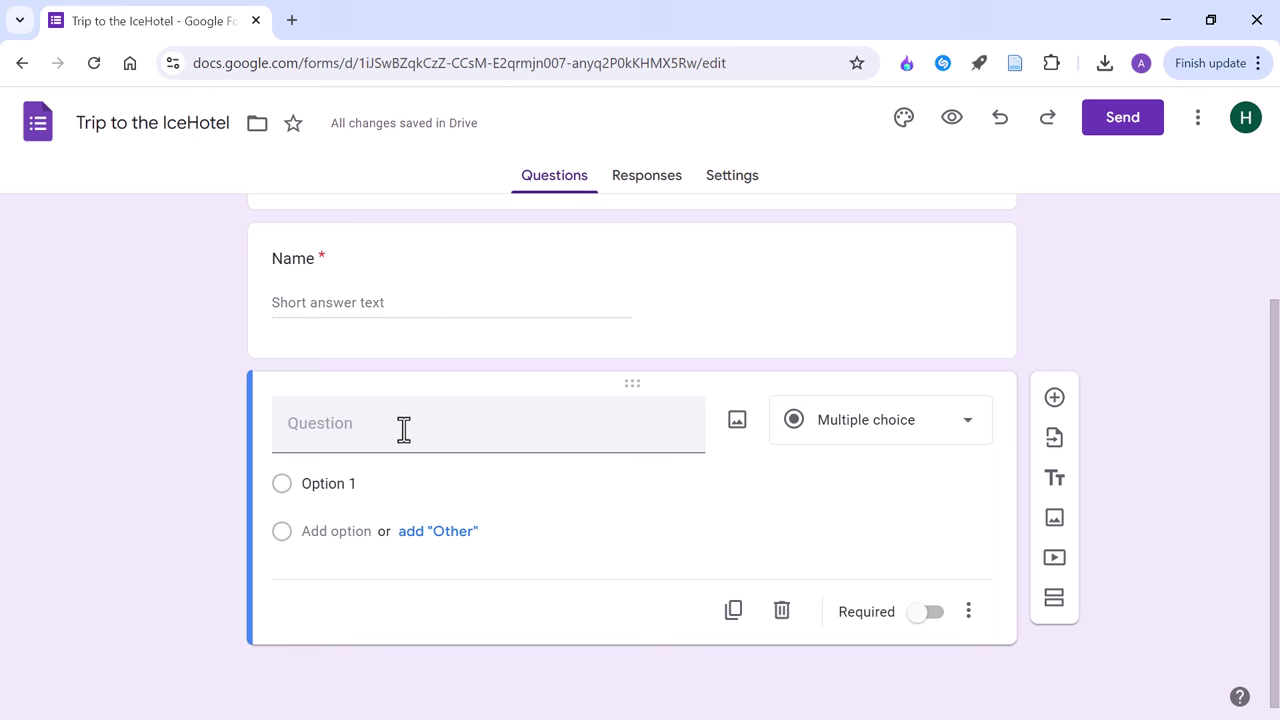
click(403, 429)
text(Please choose your Buss)
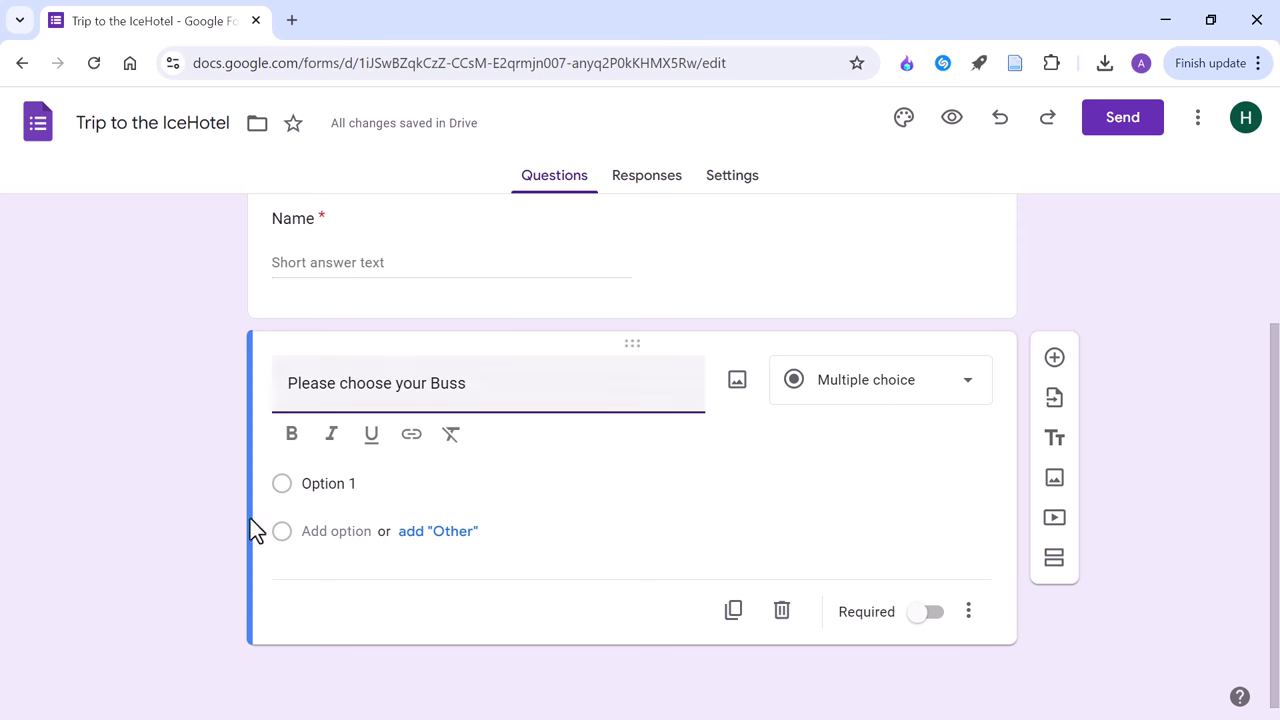
- Give the bus question the options "Buss A", "Buss B" and "Buss C", plus an "Other" choice
click(350, 483)
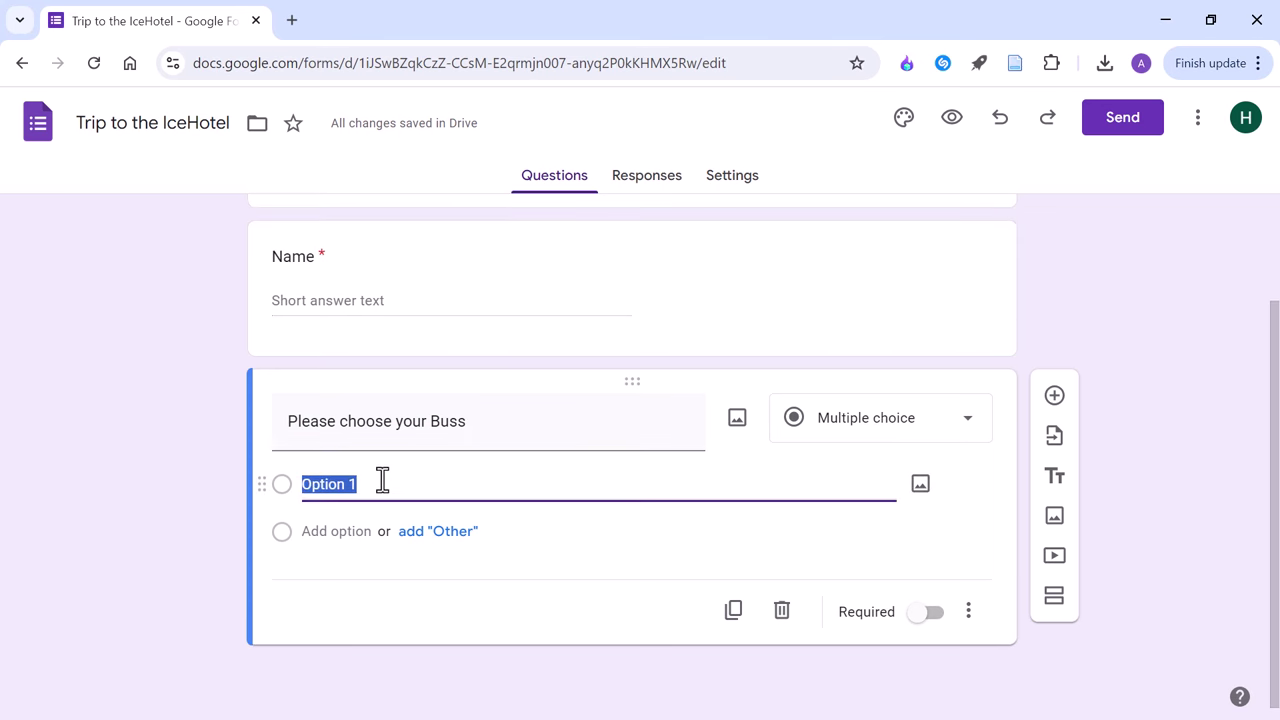
text(Buss A)
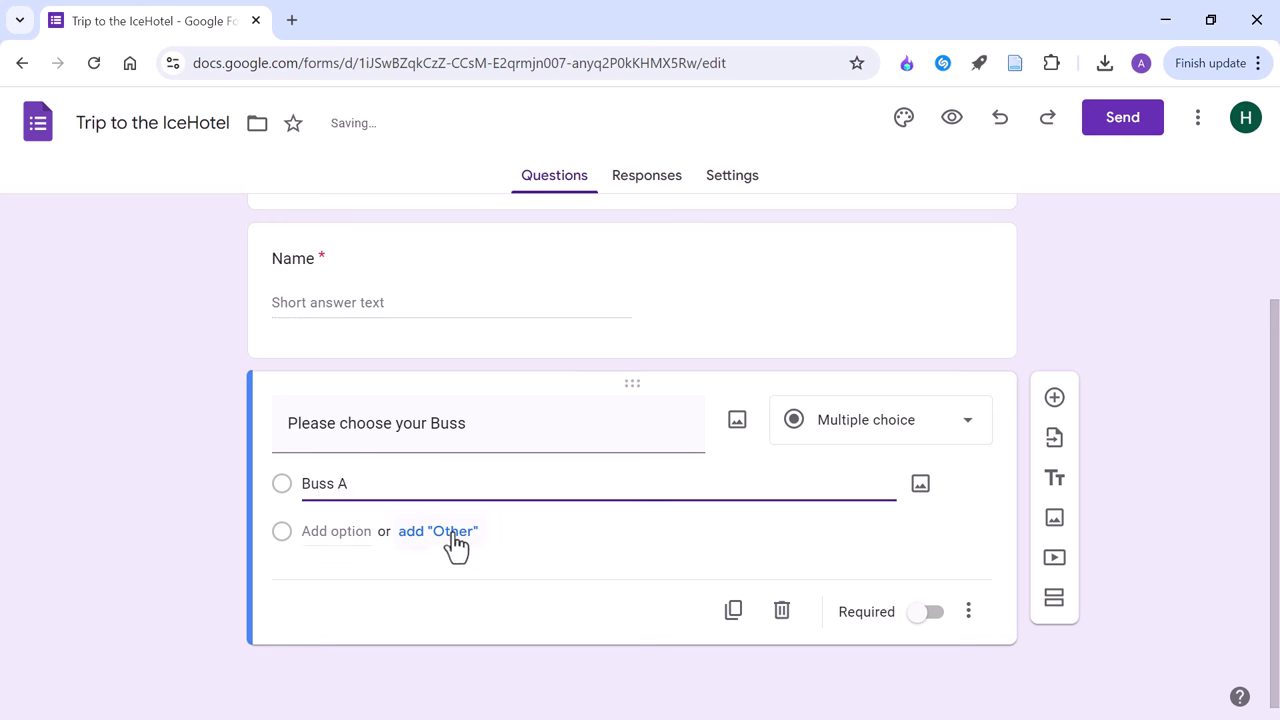
click(445, 533)
click(340, 580)
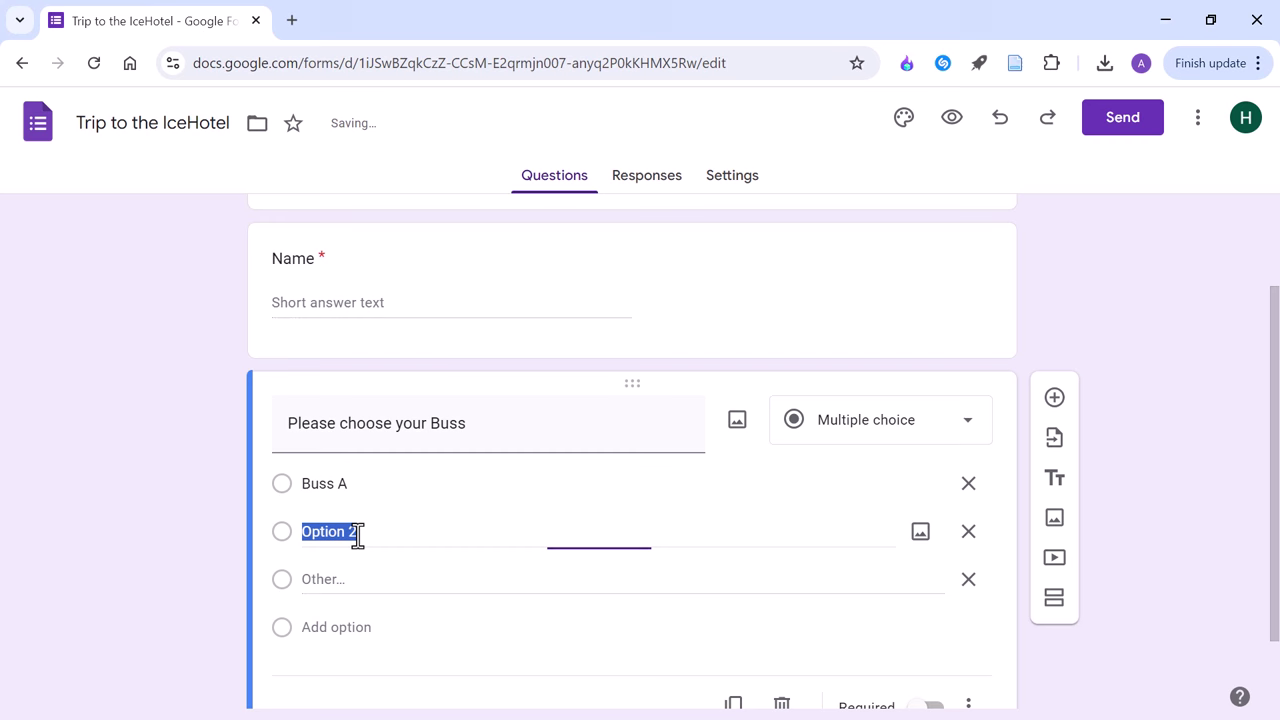
text(Buss )
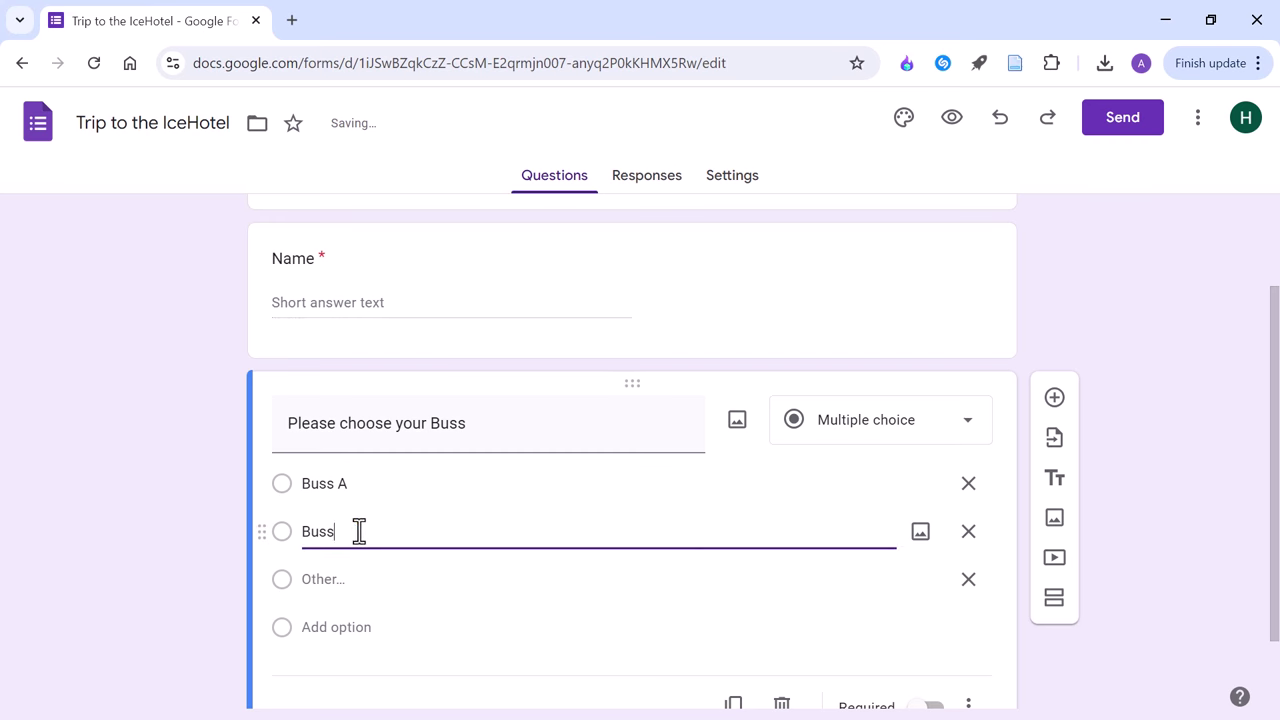
text(B)
click(357, 627)
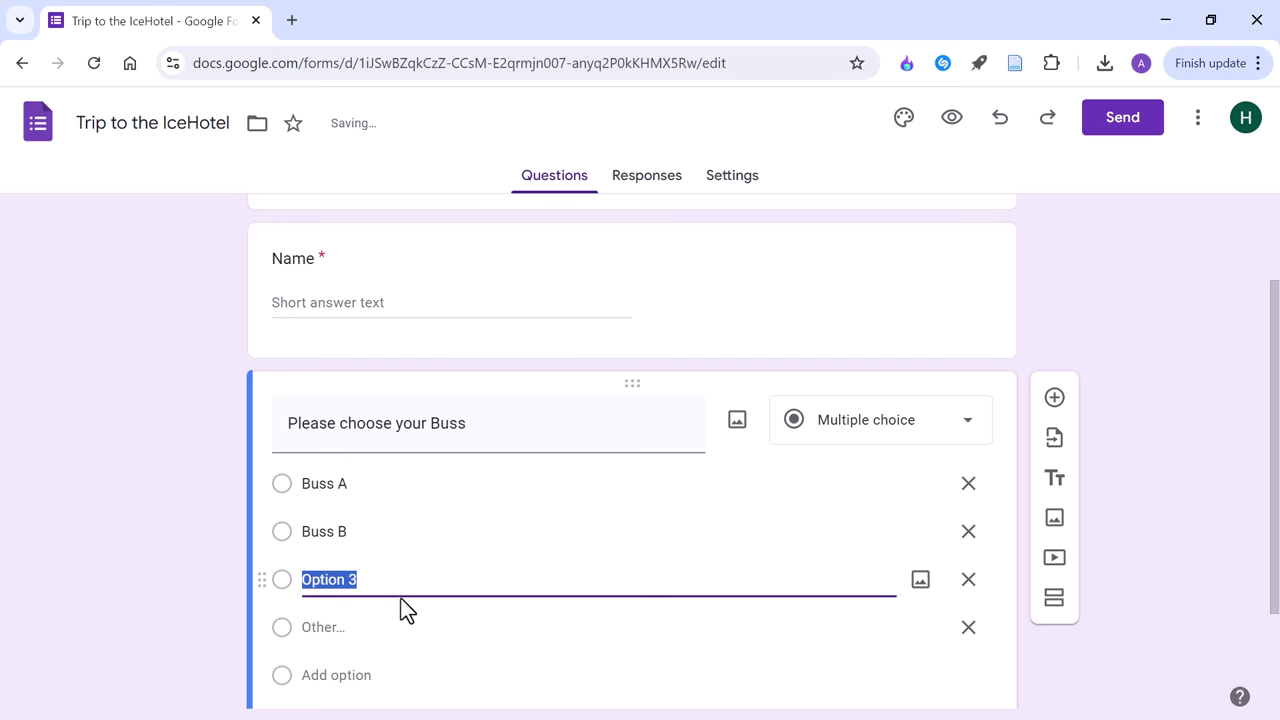
text(Buss C)
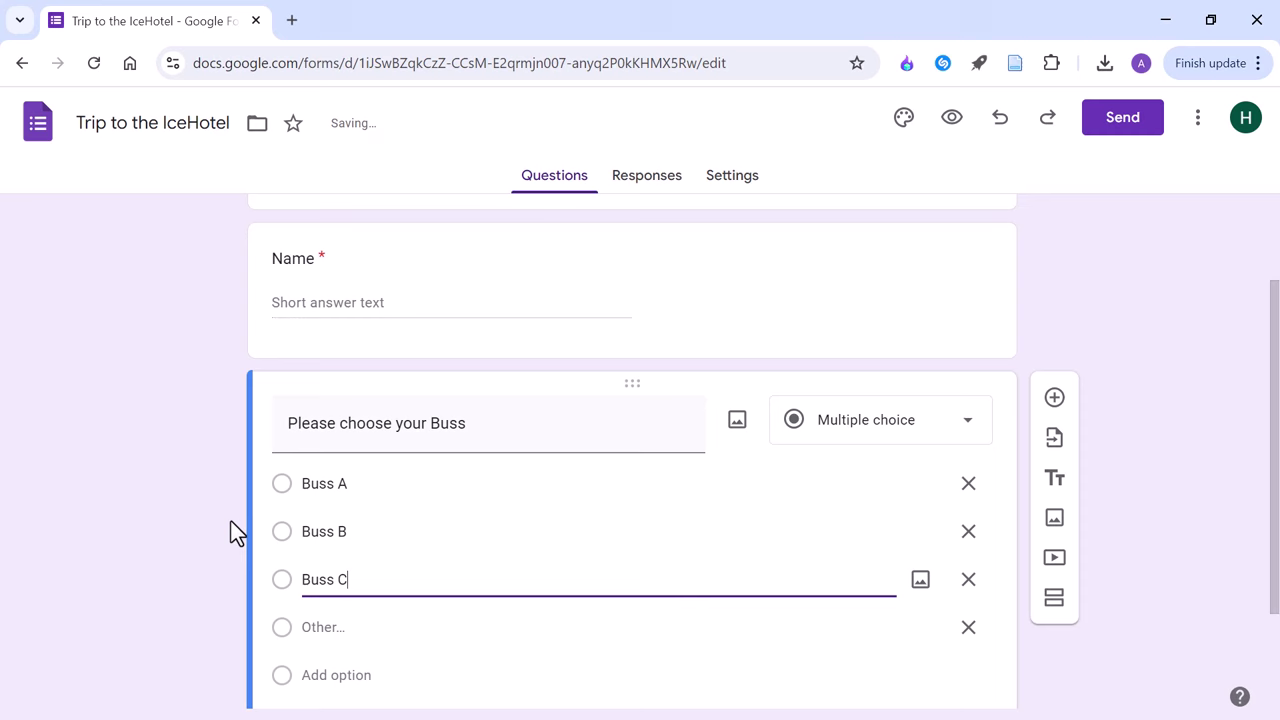
- Make the "Please choose your Buss" question required
scroll(231, 521, down, 2)
click(208, 460)
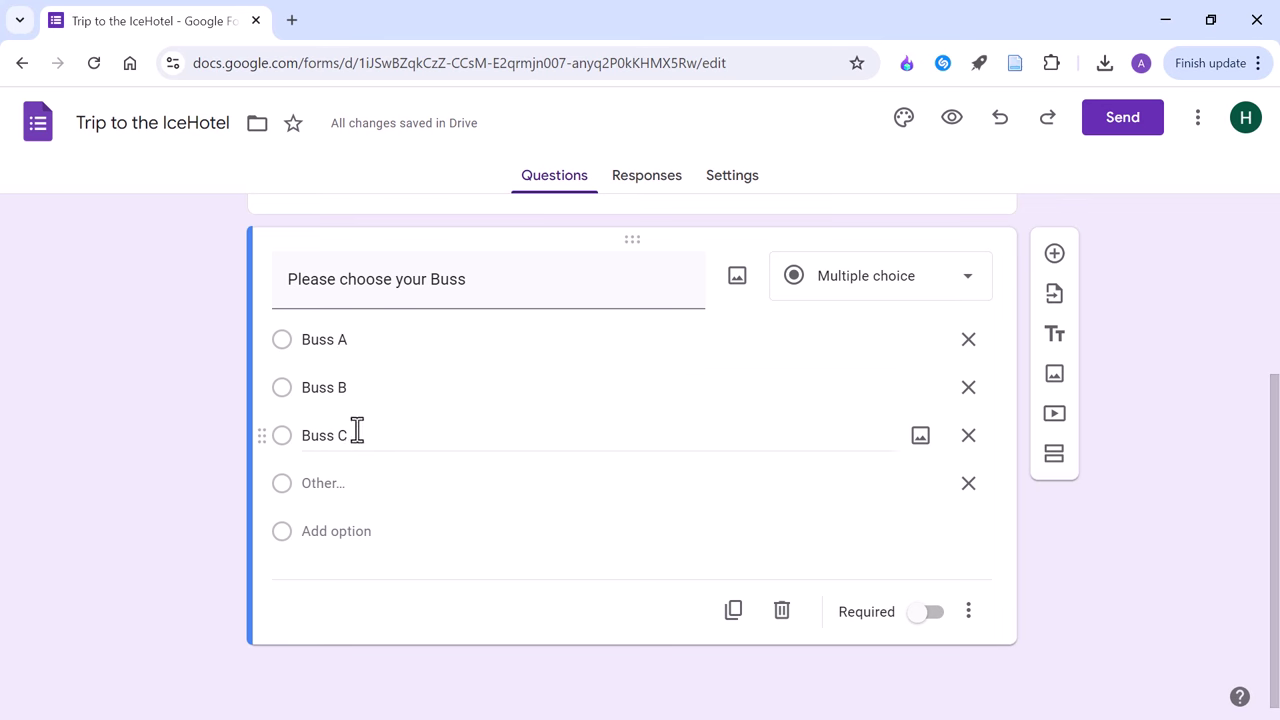
click(932, 613)
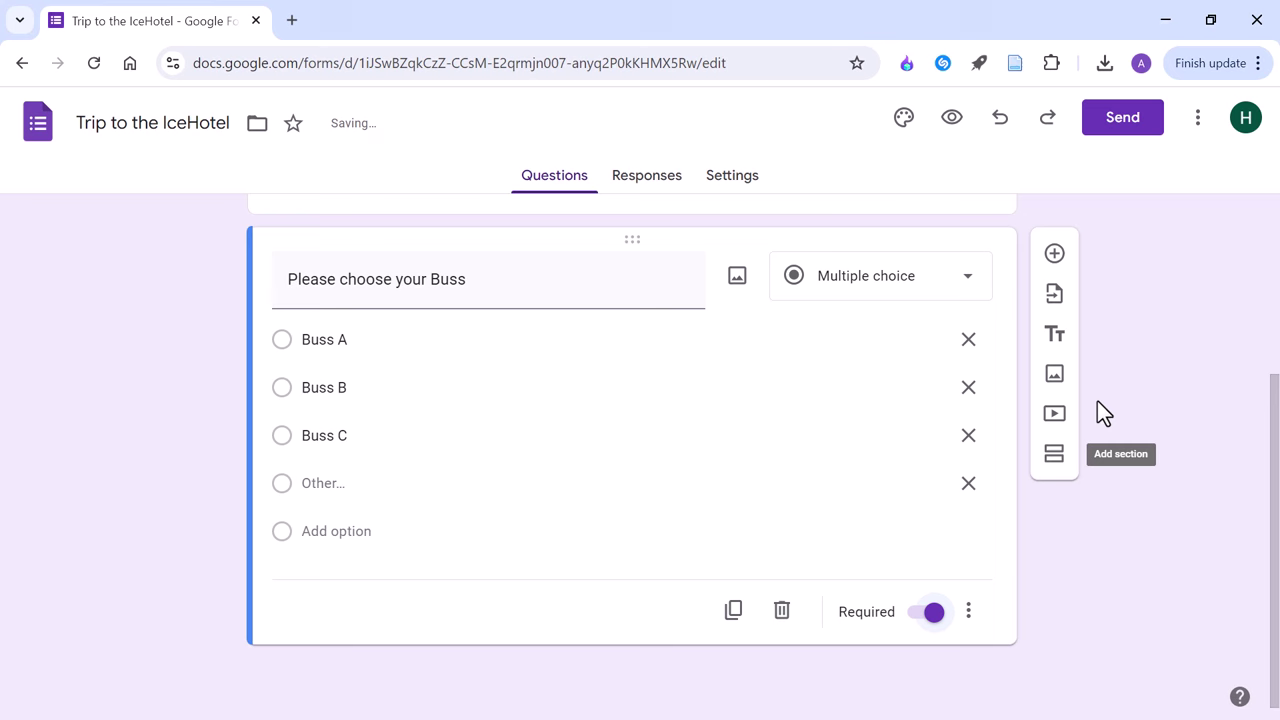
- Add a third question titled "I understand that I will have to pay $50 upon arrival" with the checkboxes type
click(1055, 257)
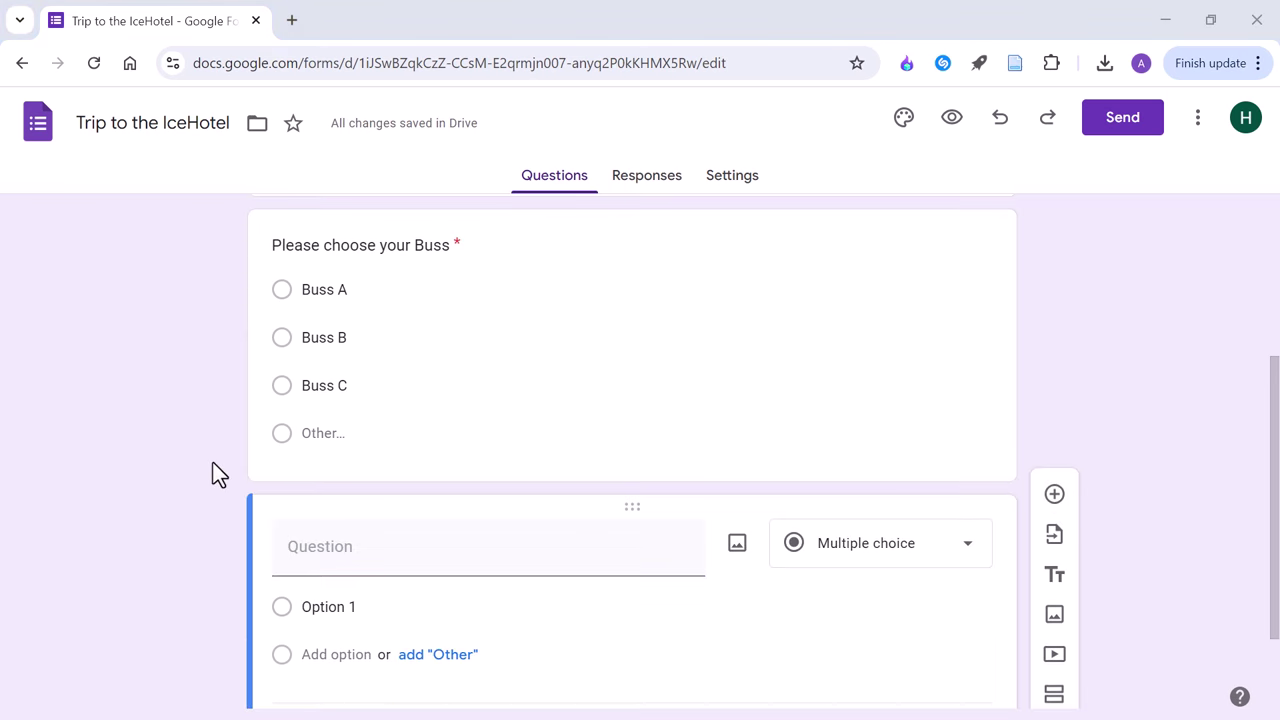
click(357, 548)
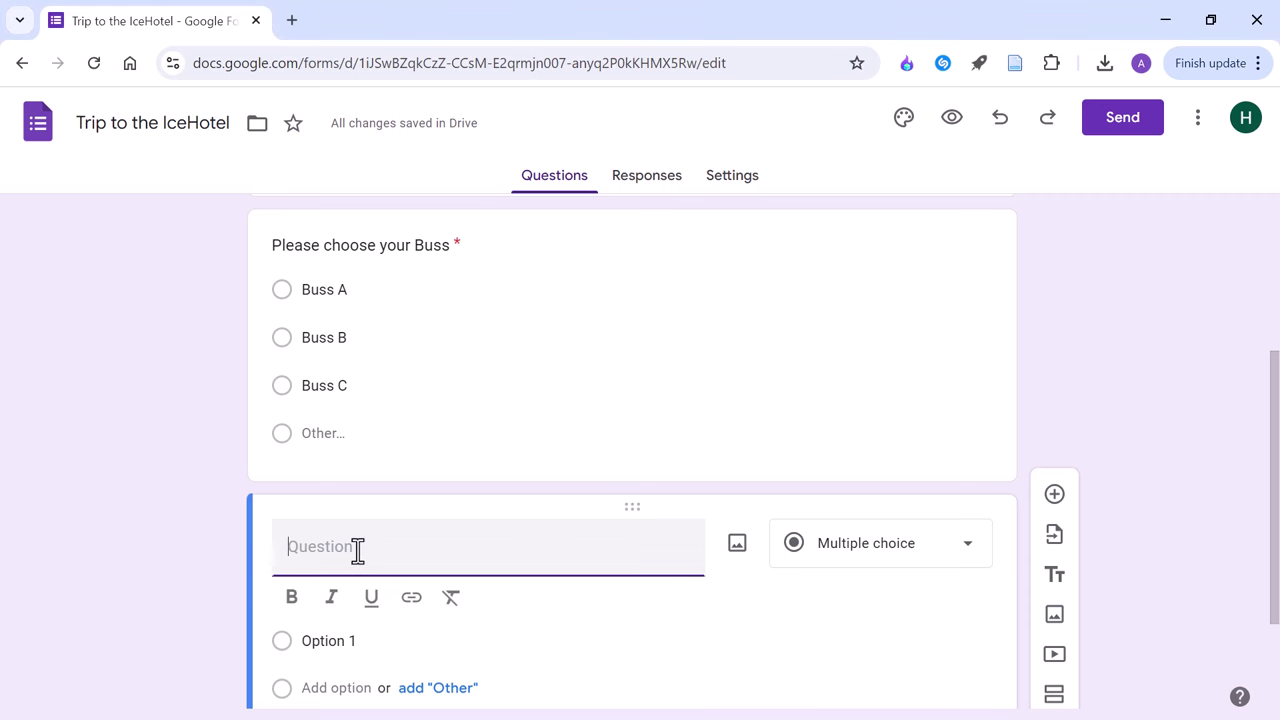
text(I understand that I will have to pay $50 upon arrival)
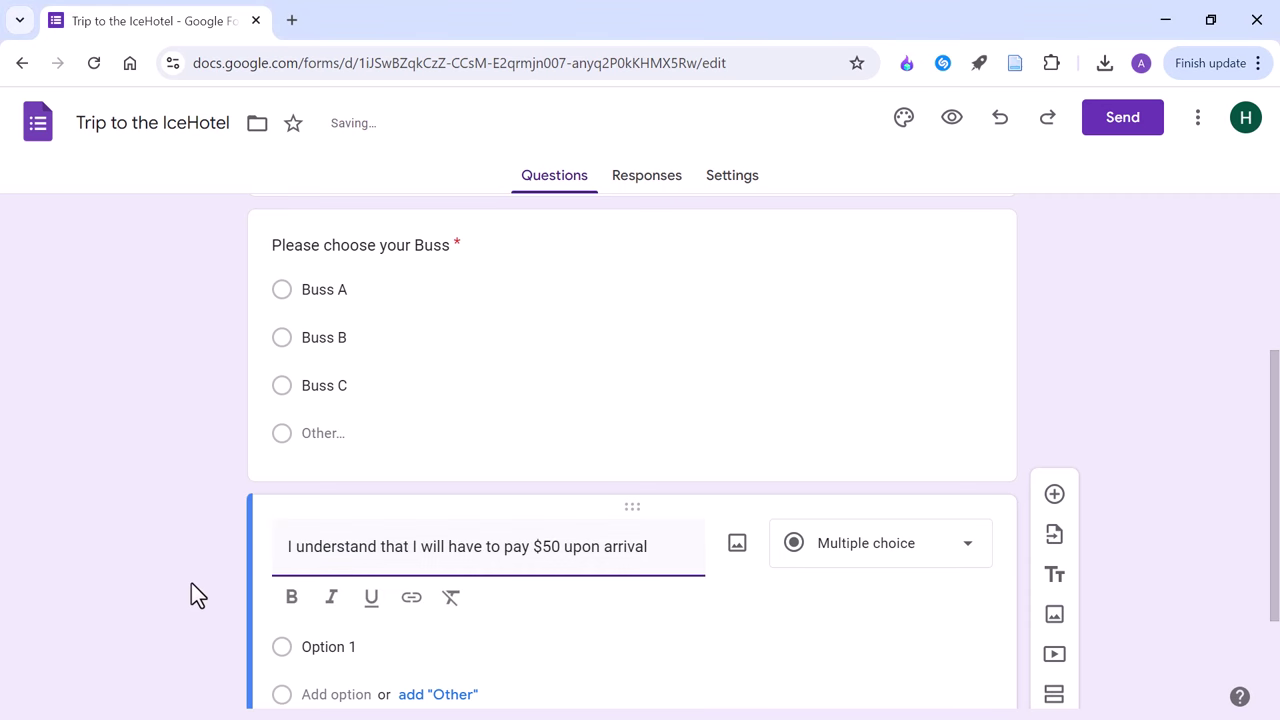
scroll(195, 583, down, 2)
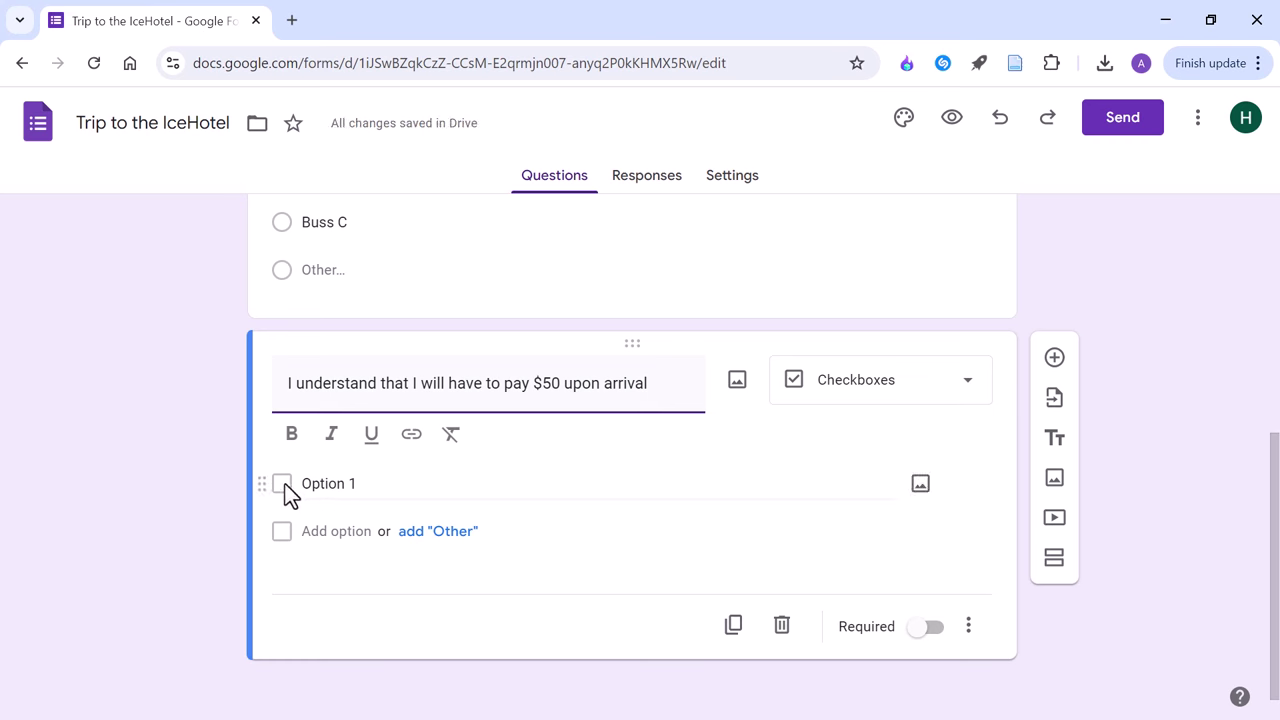
- Give the $50 payment question the single option "yes" and make the question required
click(927, 628)
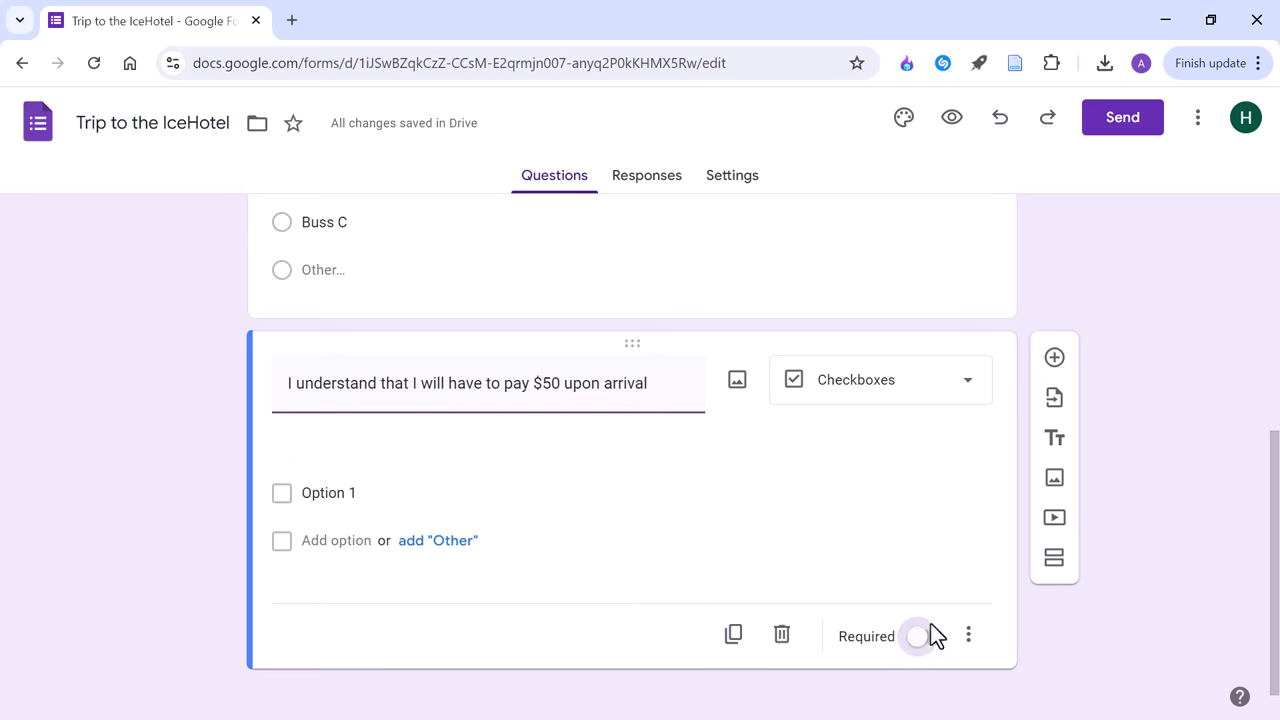
click(360, 466)
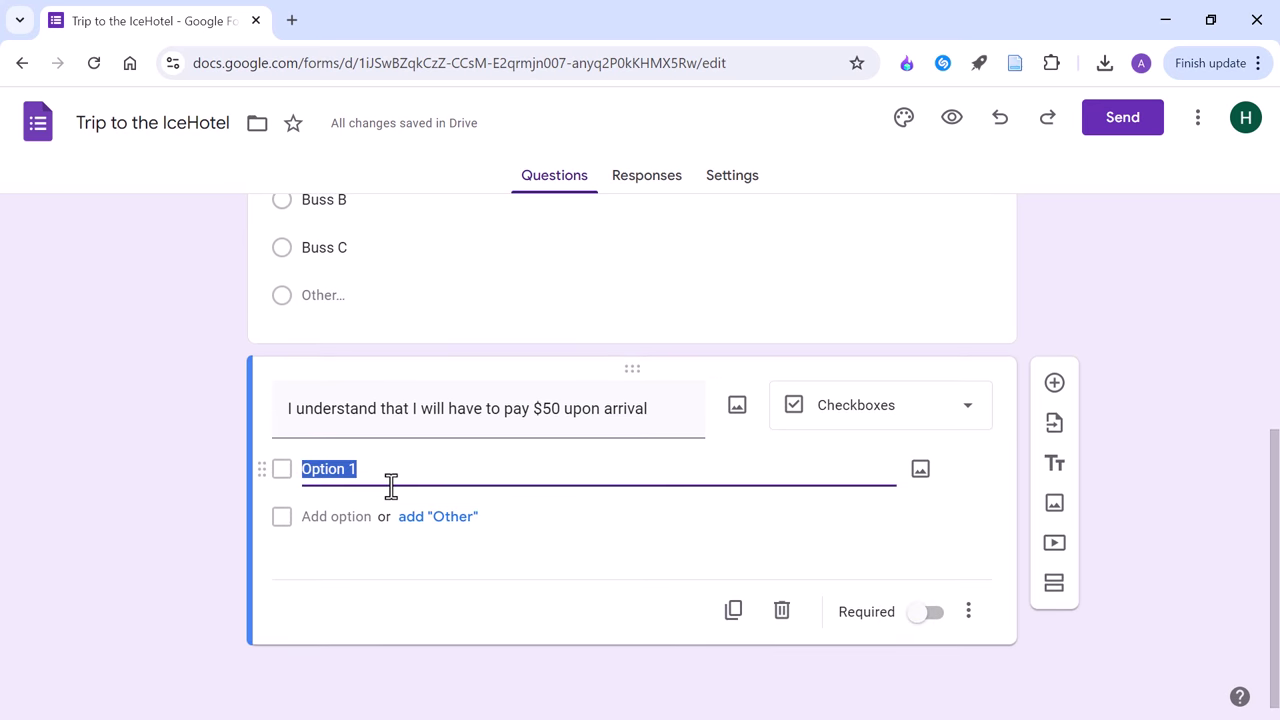
text(yes)
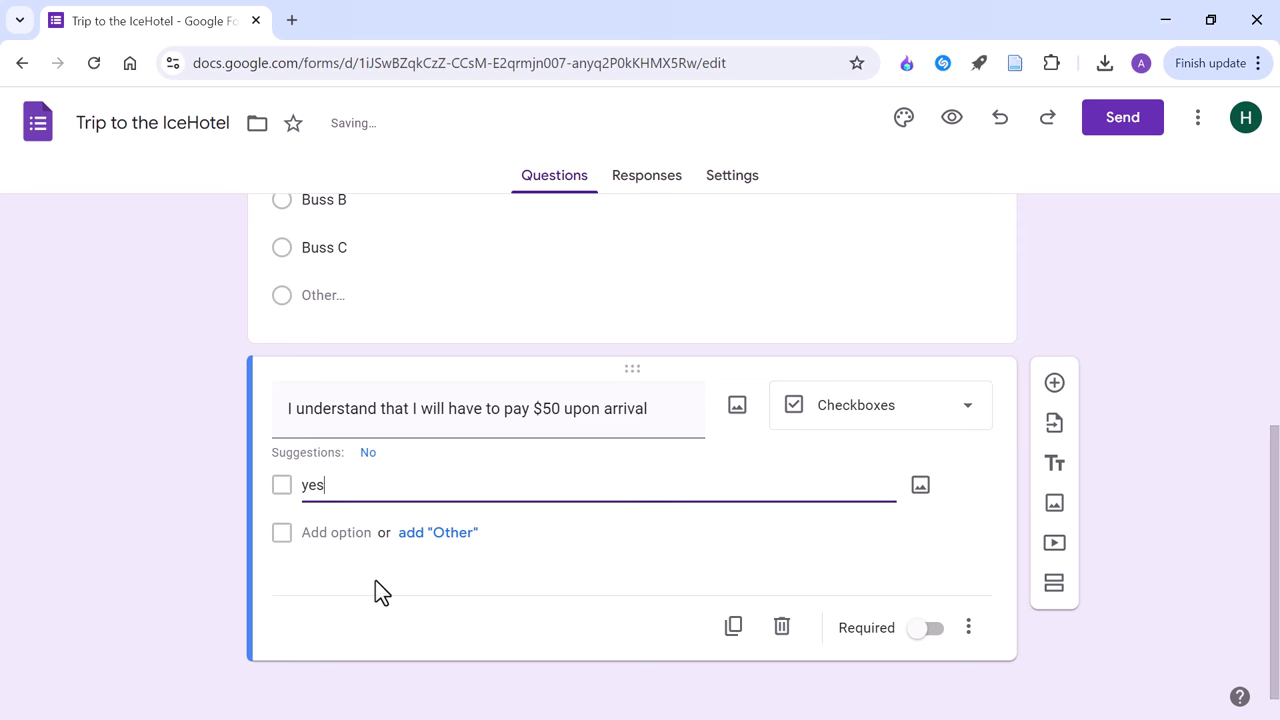
click(210, 543)
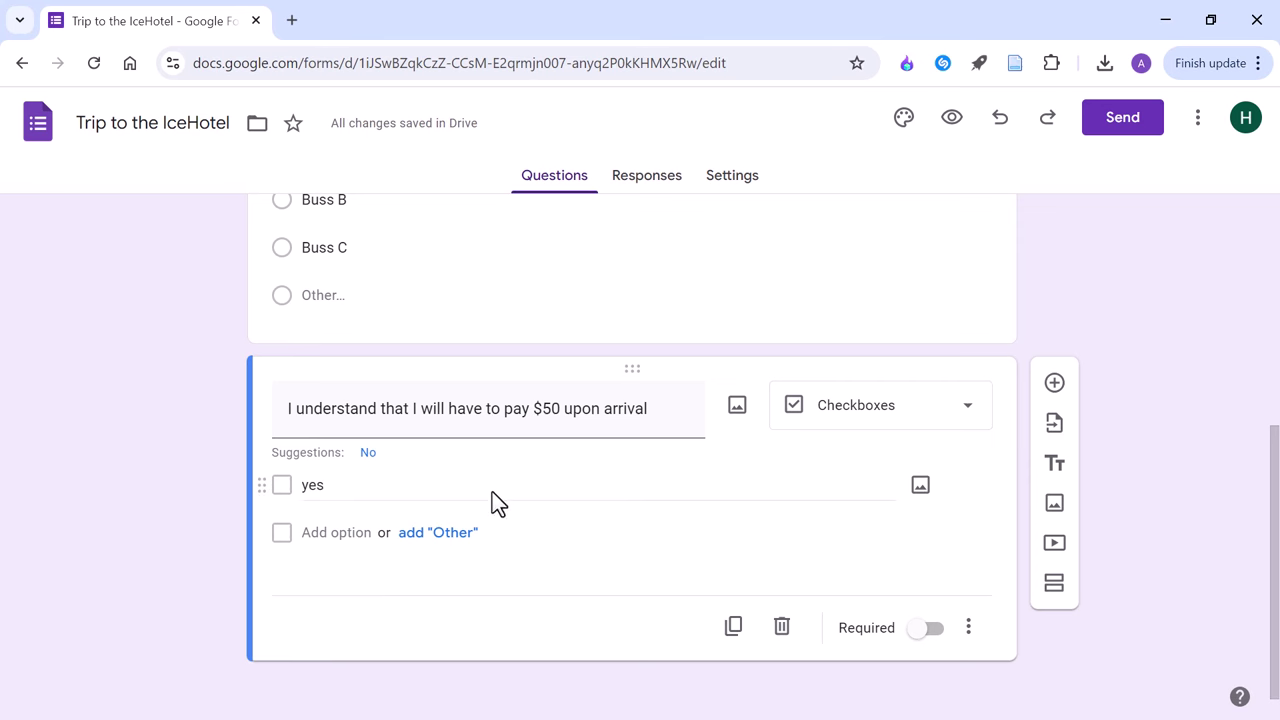
click(928, 632)
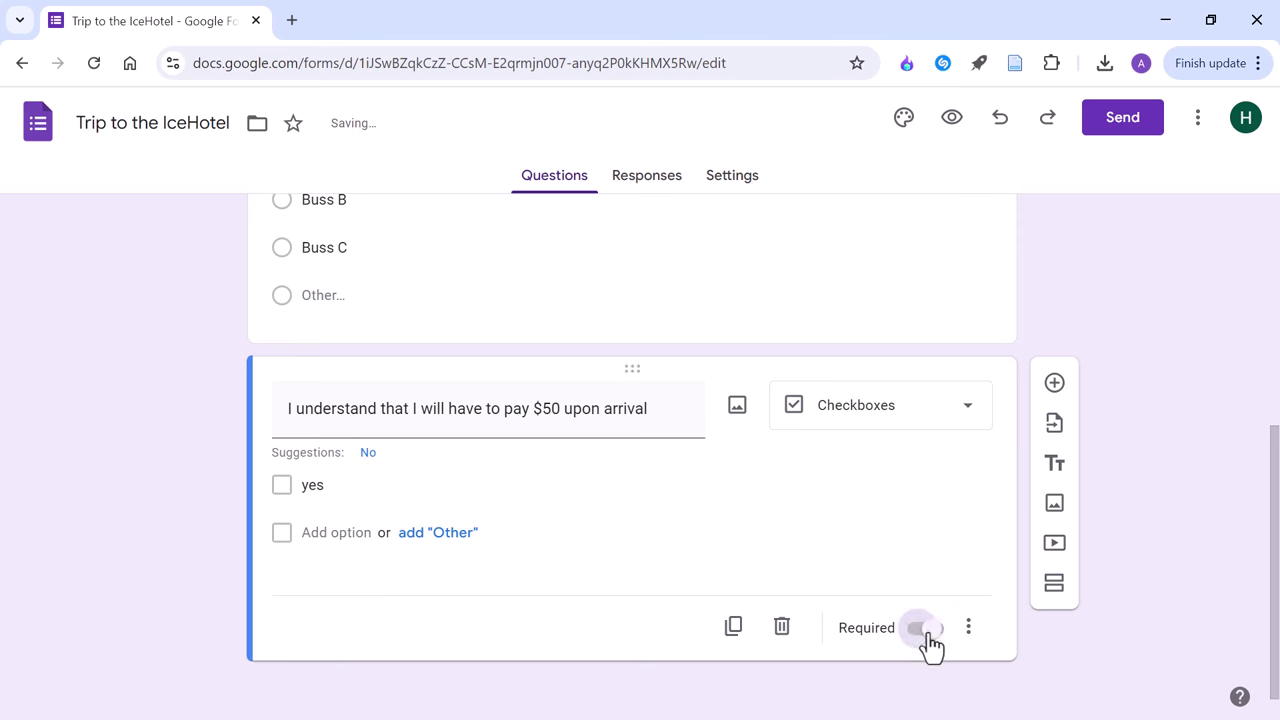
- Get the form's sharing link in shortened form and copy it to the clipboard
scroll(1029, 661, up, 10)
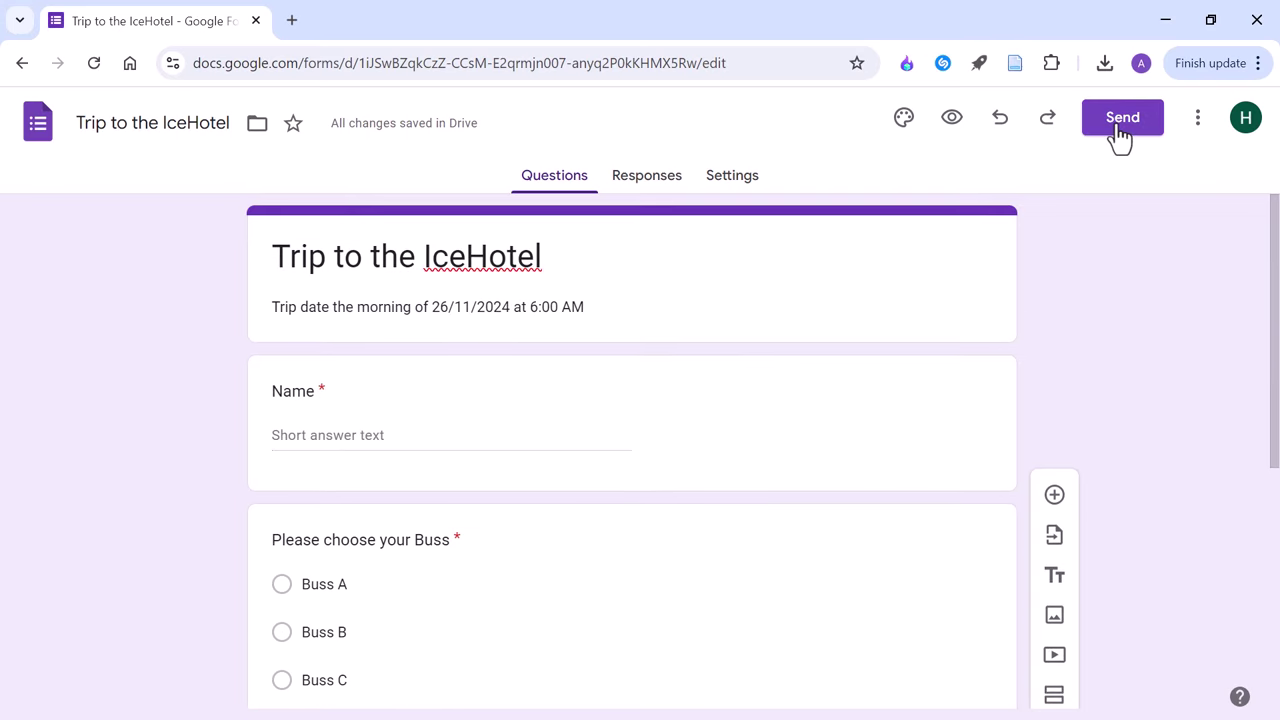
click(1118, 132)
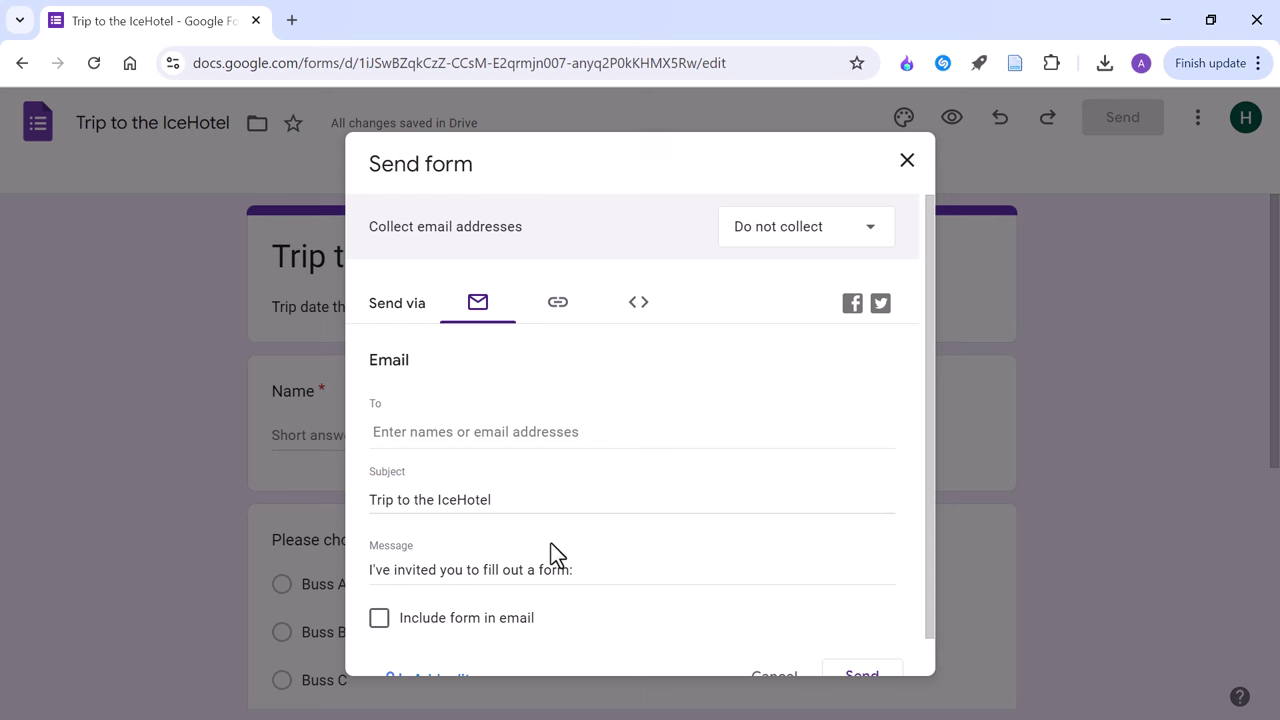
click(558, 310)
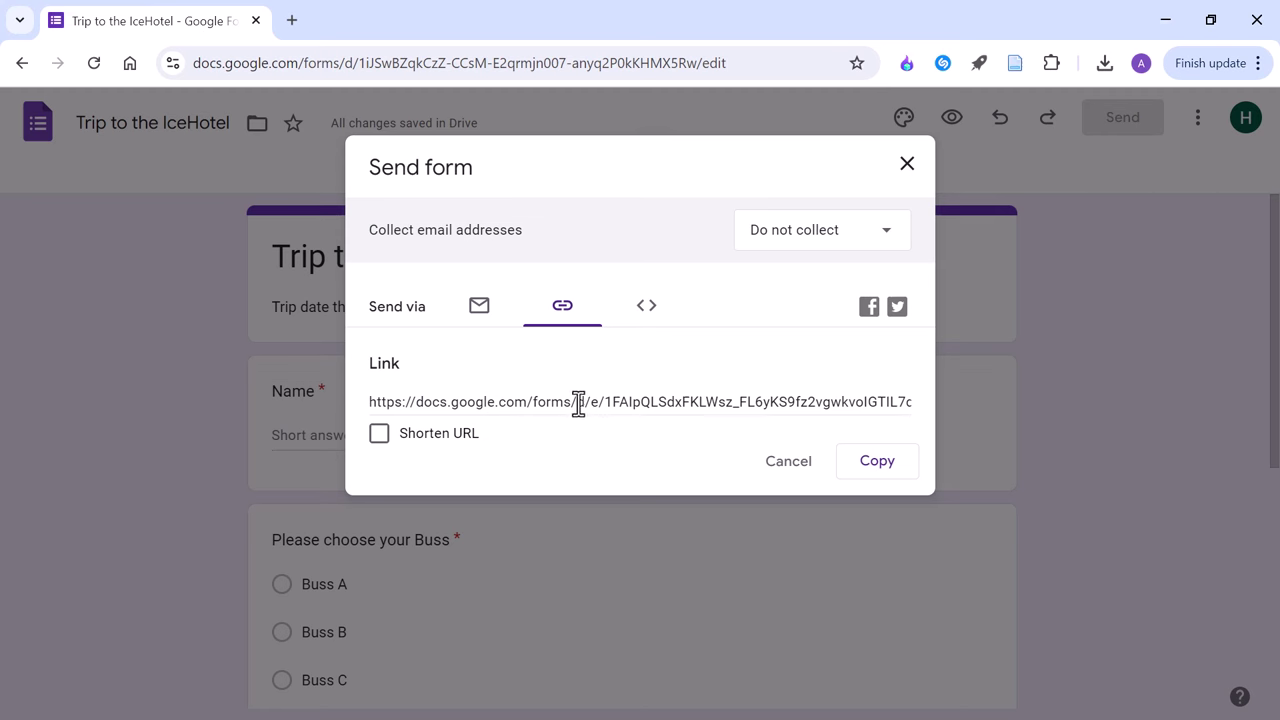
click(380, 434)
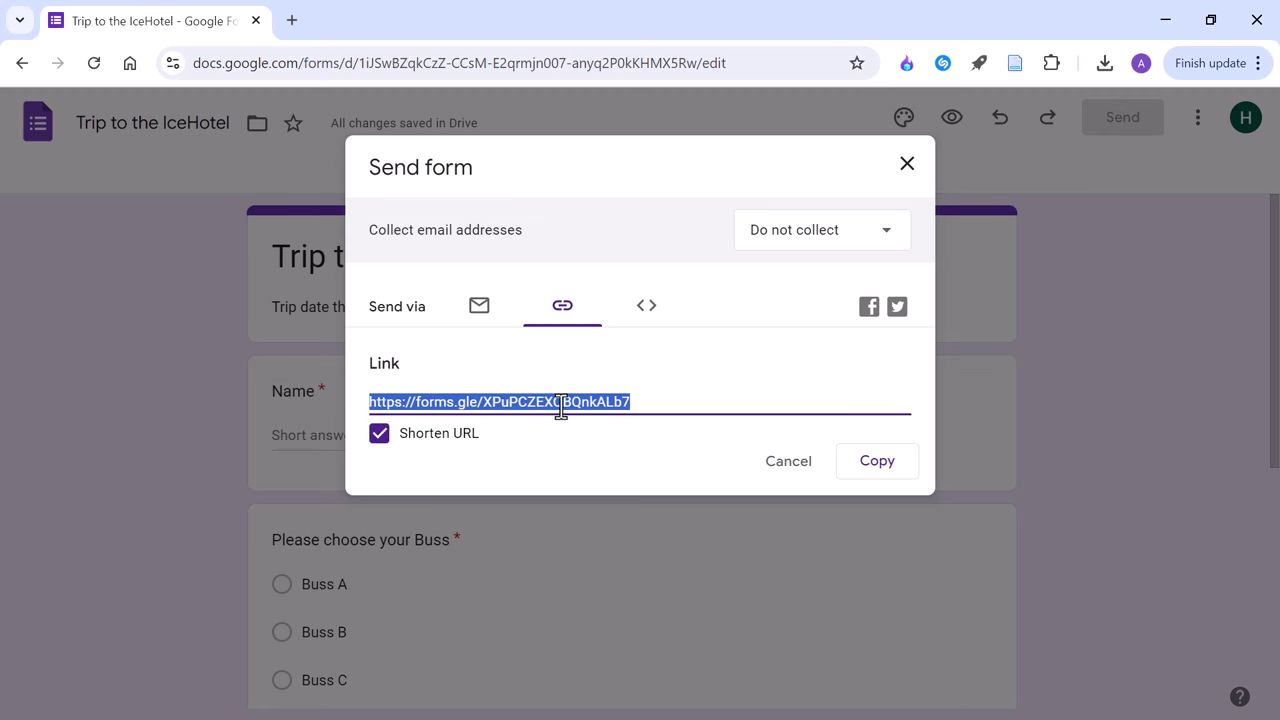
click(884, 476)
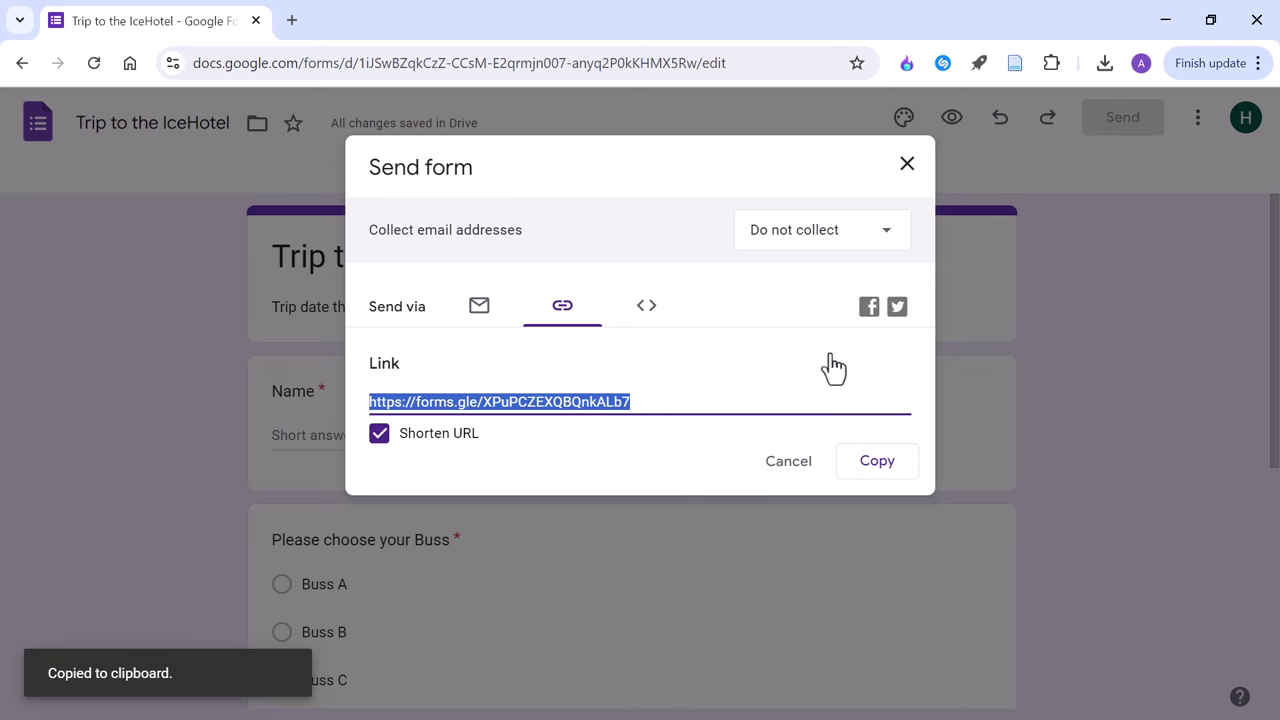
- Open the copied form link in a new browser tab and look over the respondent view
click(293, 21)
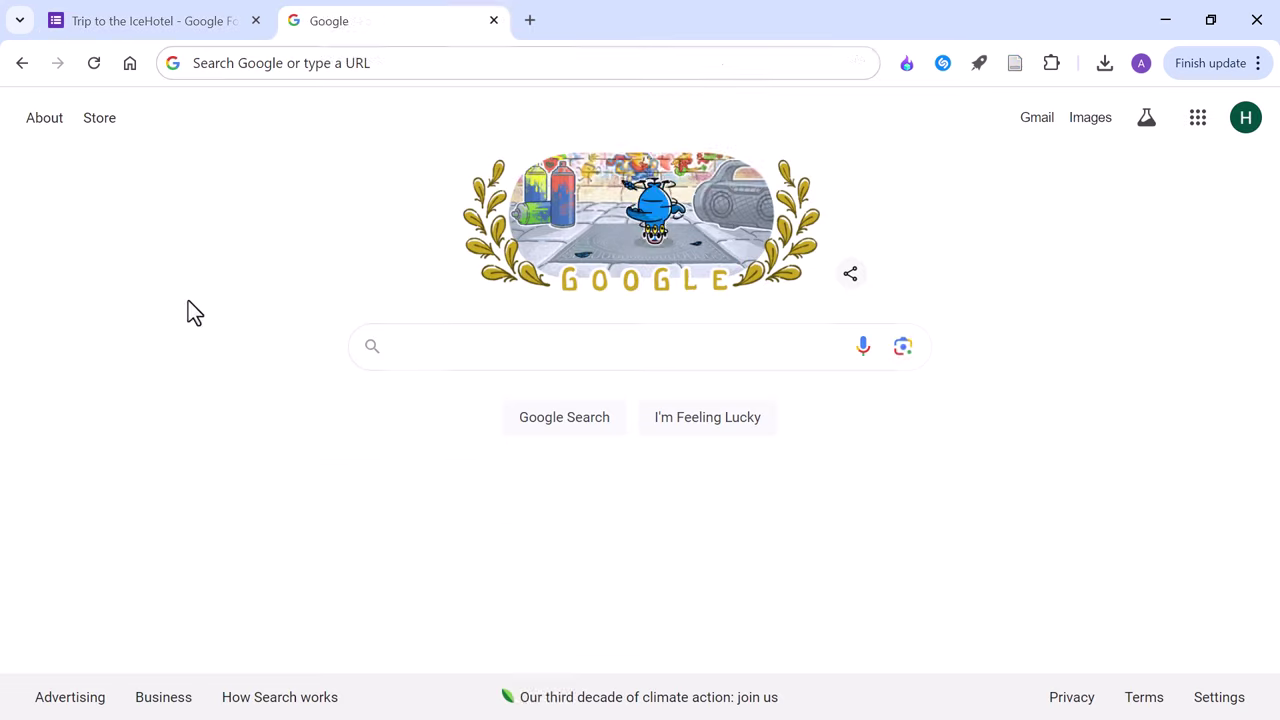
click(254, 64)
right_click(254, 64)
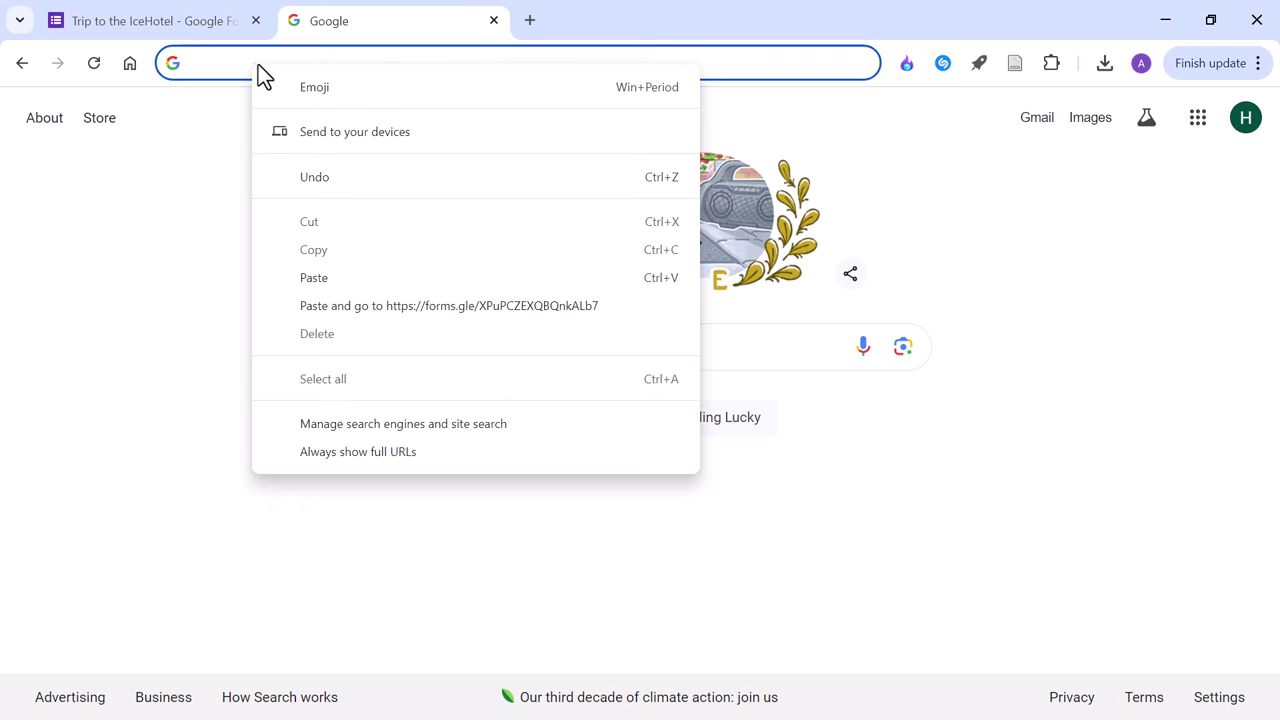
click(326, 280)
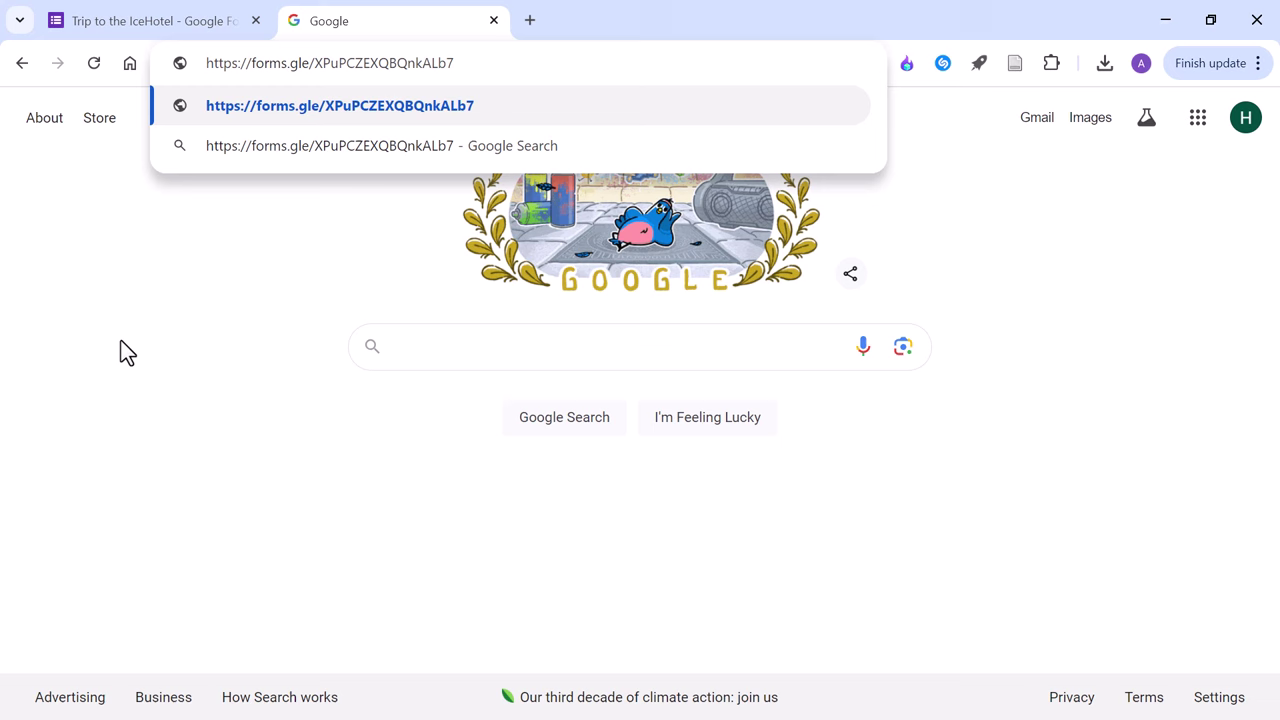
key(Return)
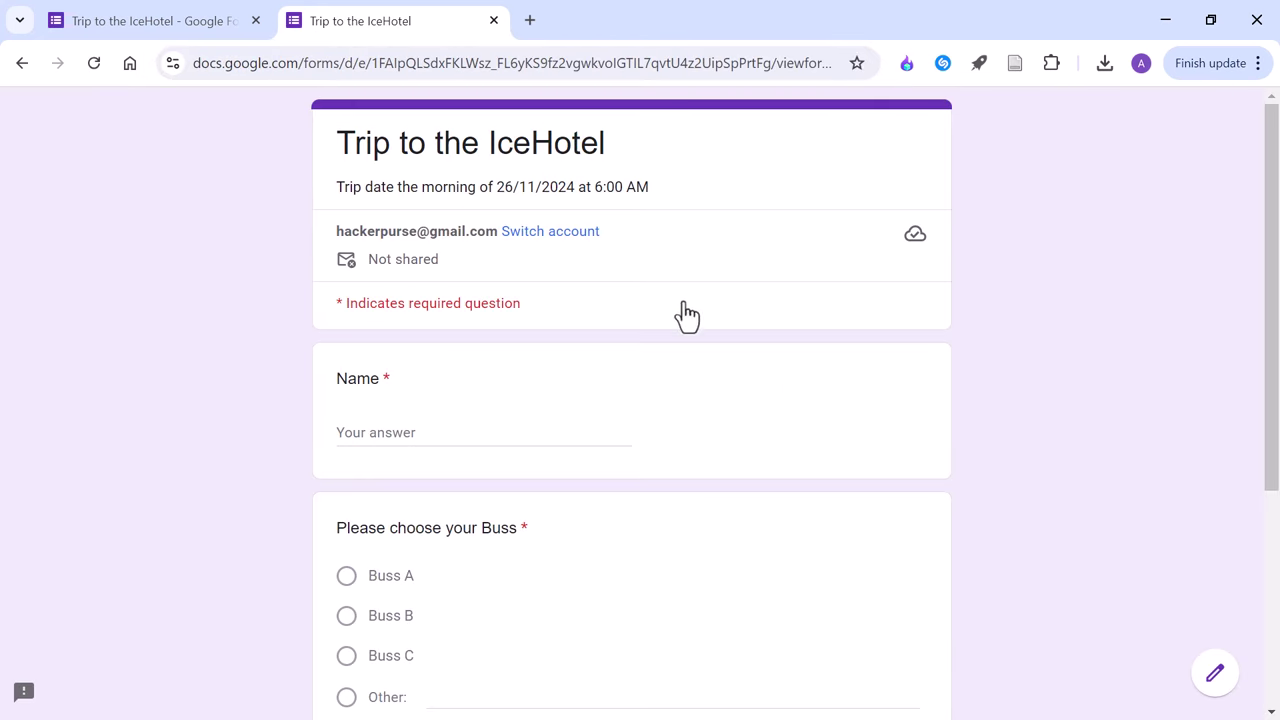
scroll(782, 390, down, 3)
scroll(251, 469, up, 3)
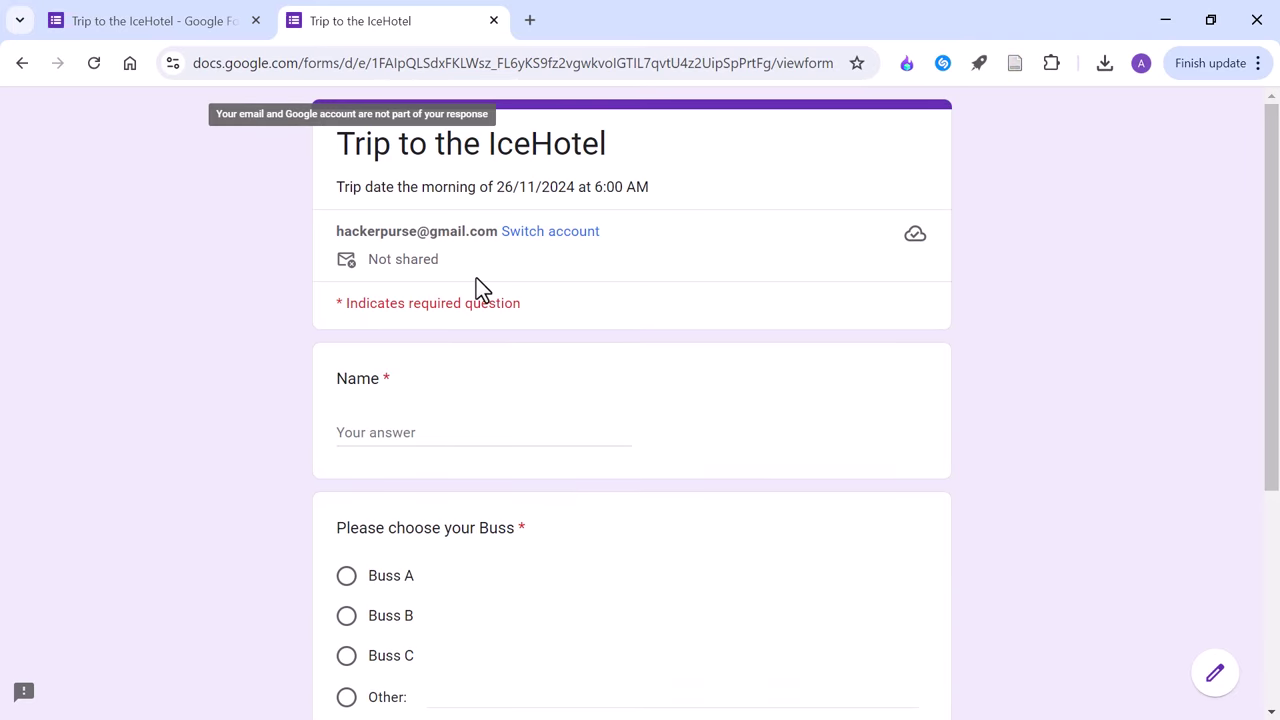
- Fill in the respondent's first name, choose "Buss C", tick "yes" for the $50 payment, and submit the response
click(403, 431)
text(andrew)
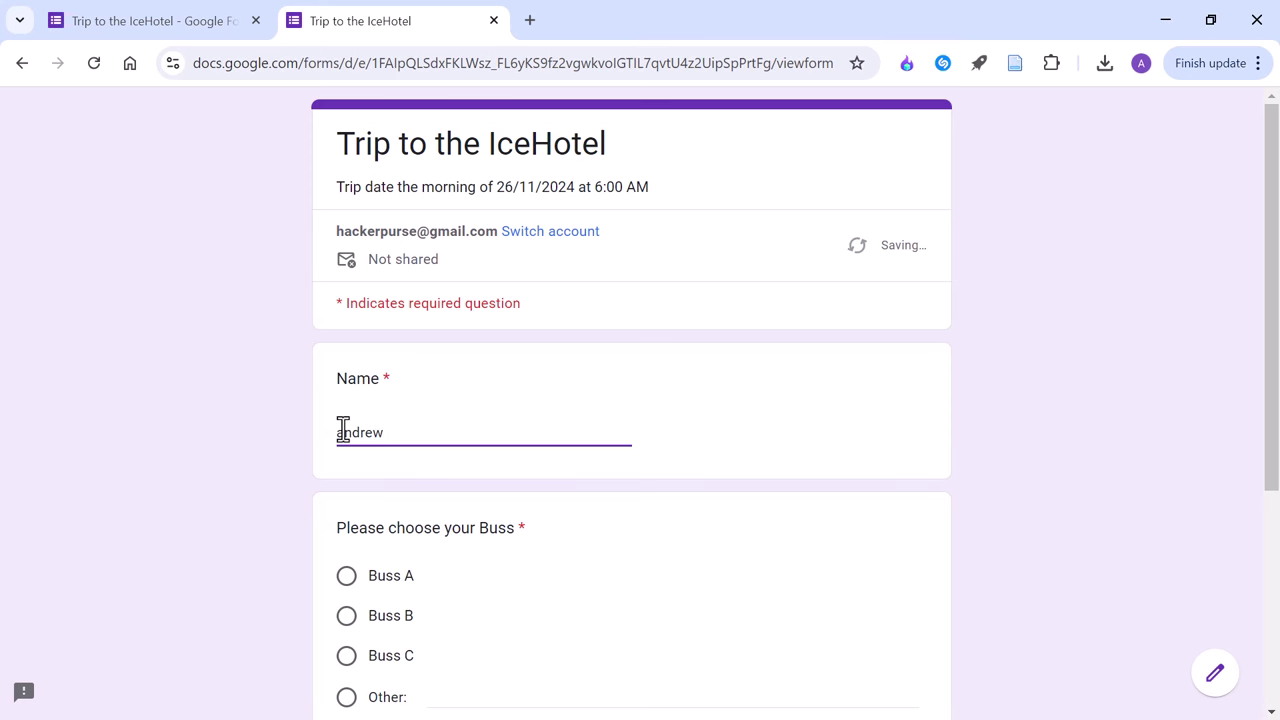
scroll(344, 437, down, 2)
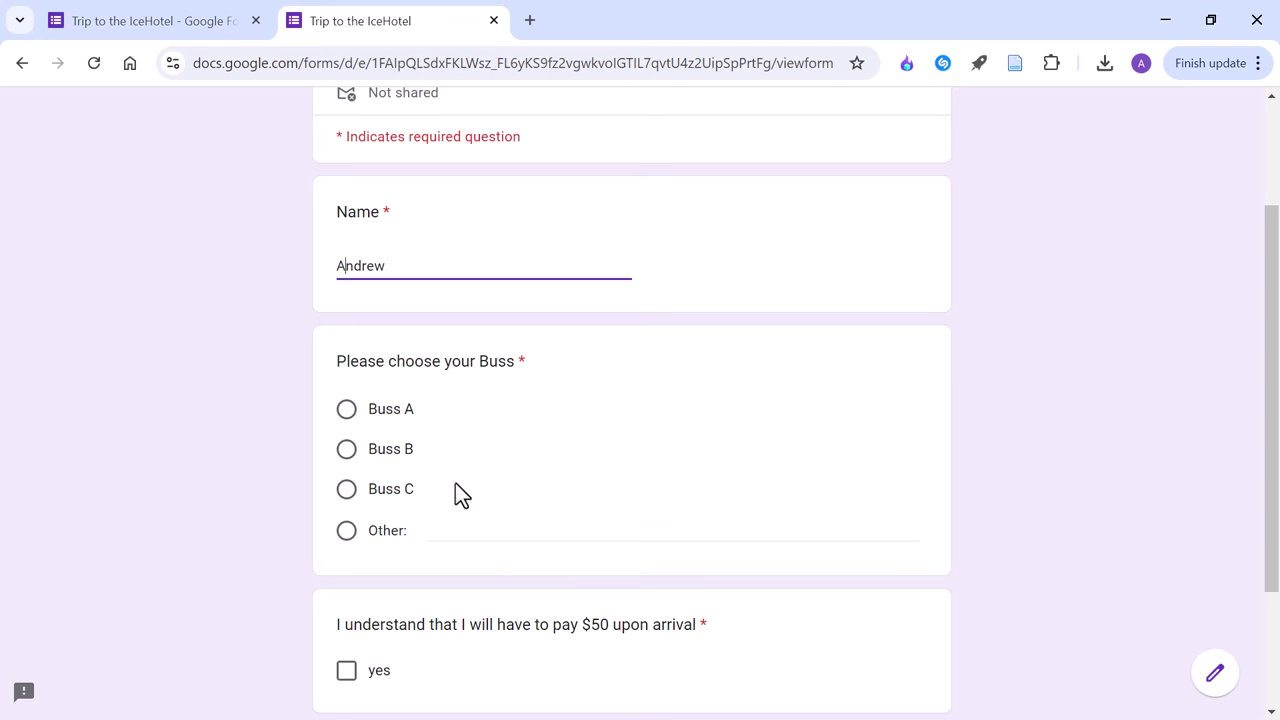
click(349, 498)
scroll(378, 558, down, 2)
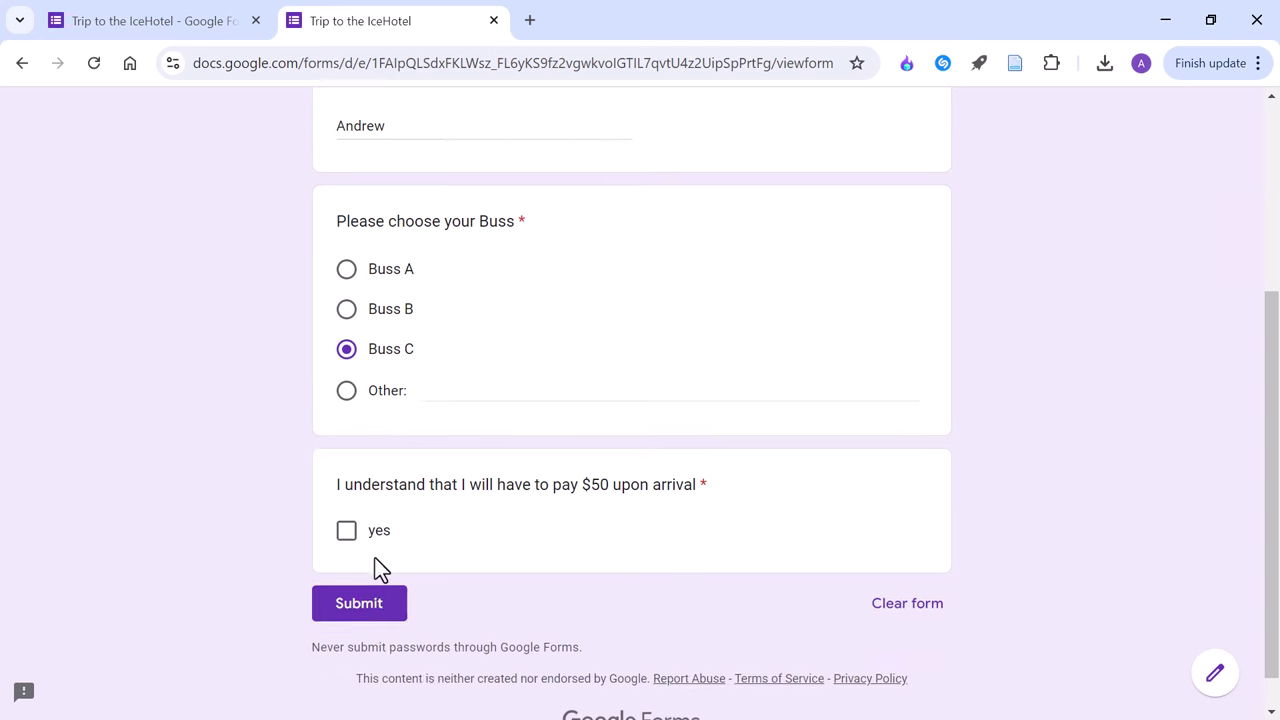
click(347, 505)
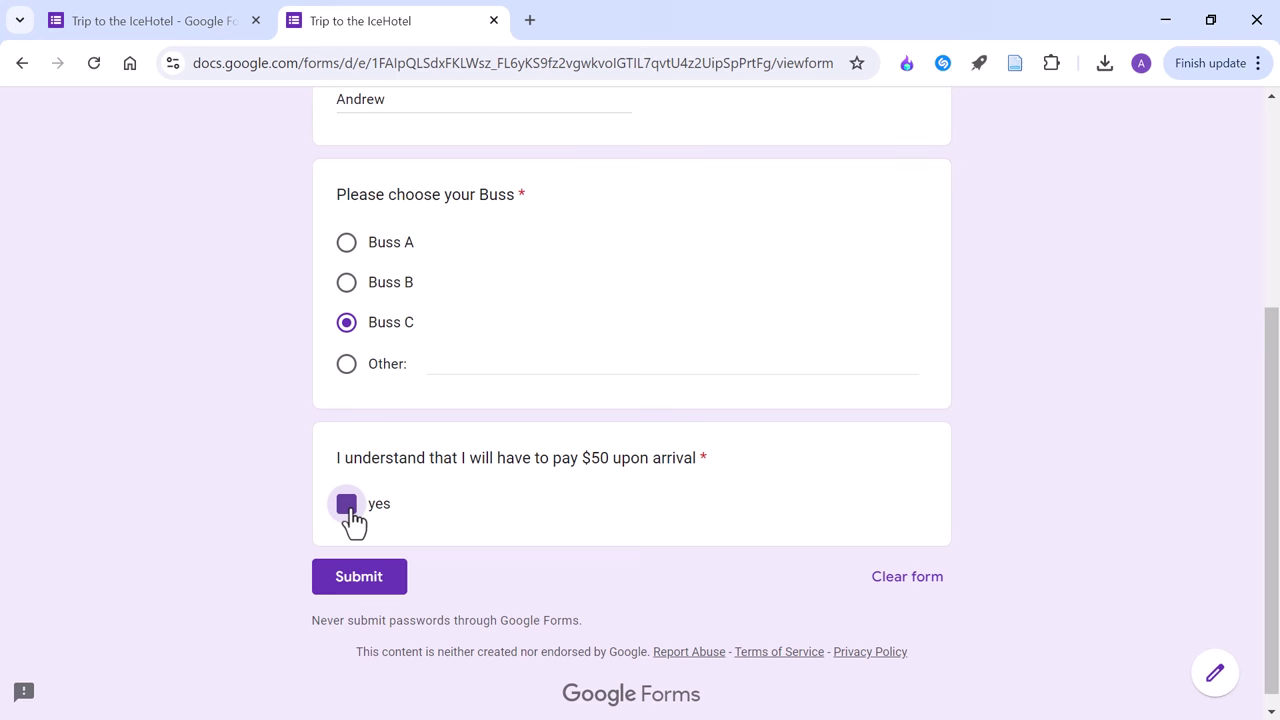
click(376, 584)
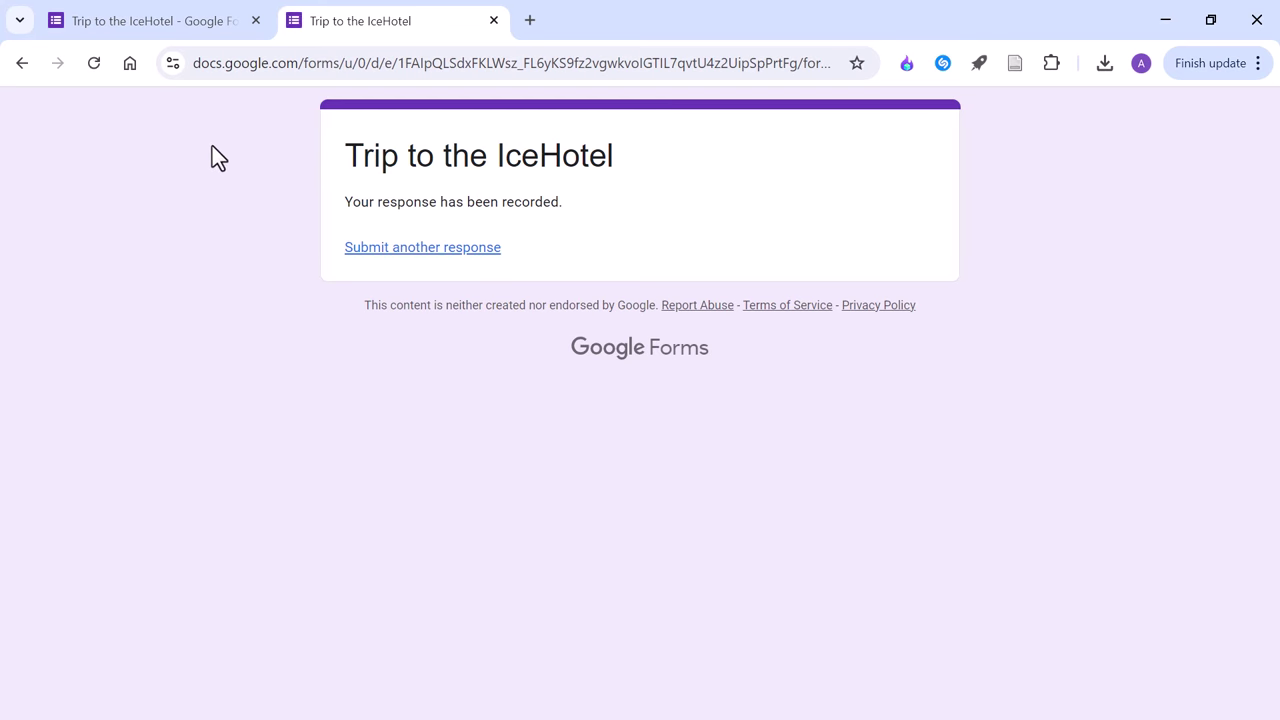
- Return to the form editor, dismiss the send dialog, and examine the response summary for all three questions
click(130, 20)
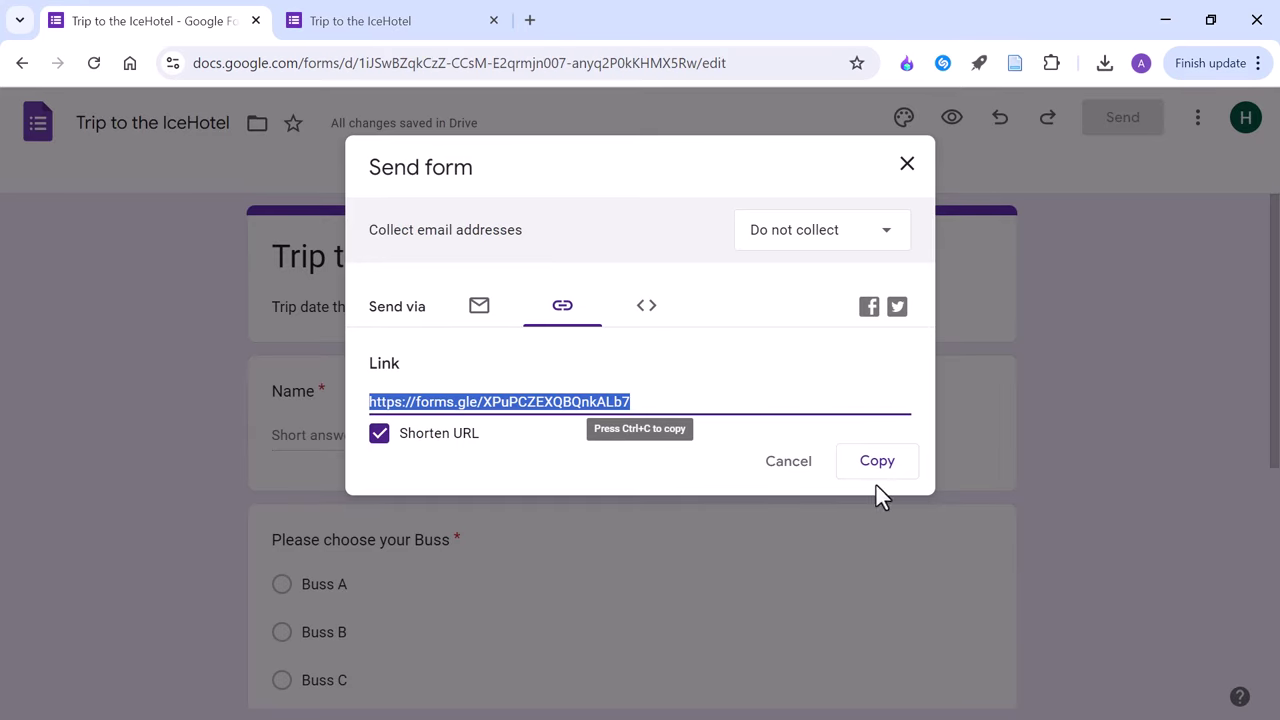
click(791, 466)
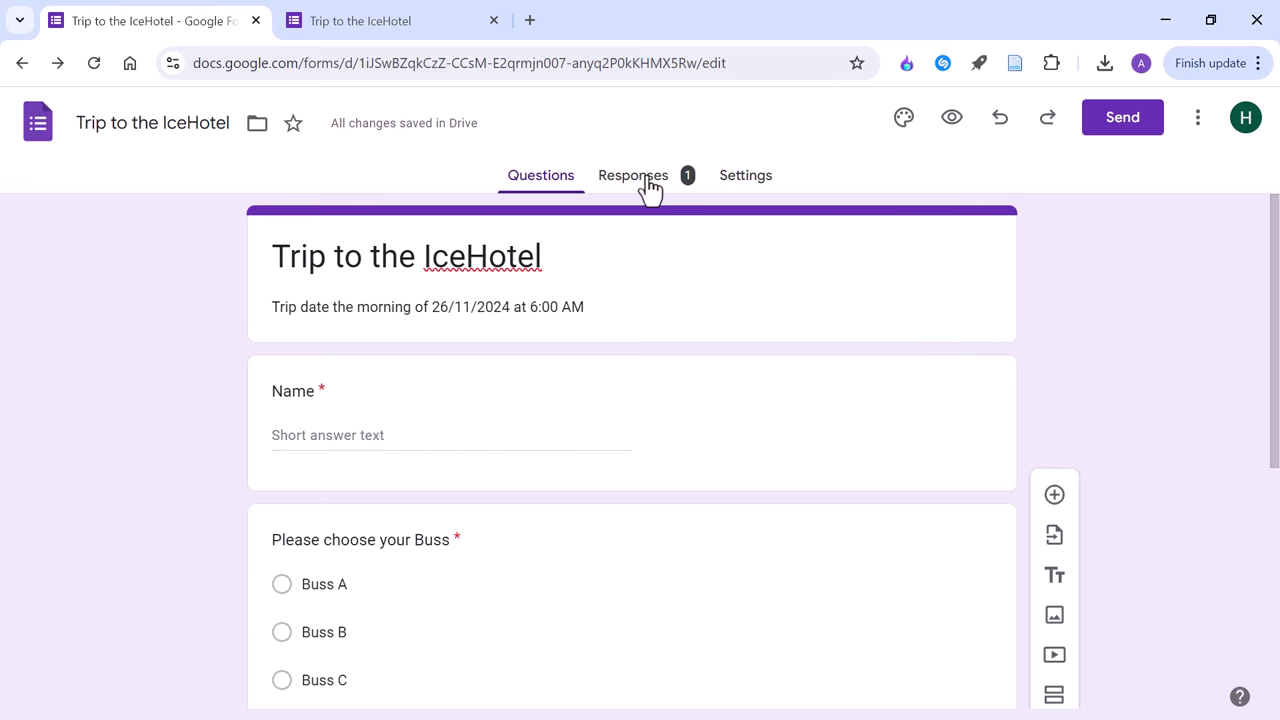
click(648, 183)
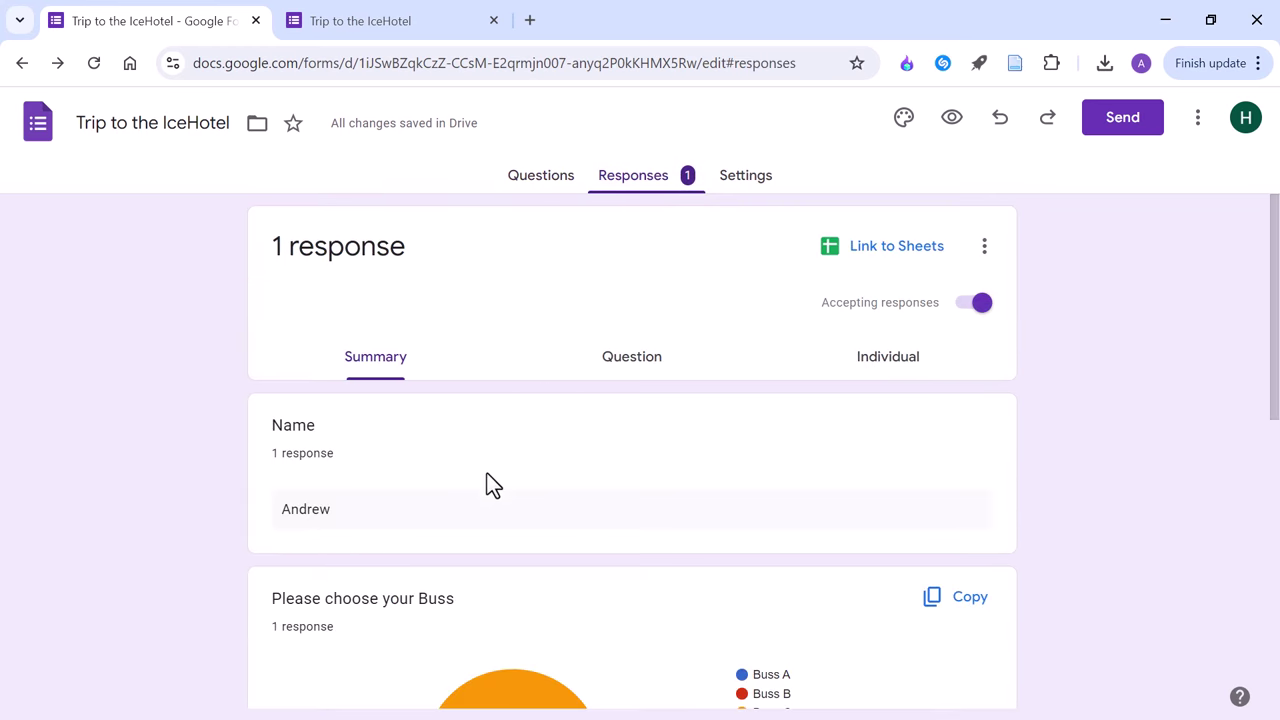
scroll(477, 485, down, 2)
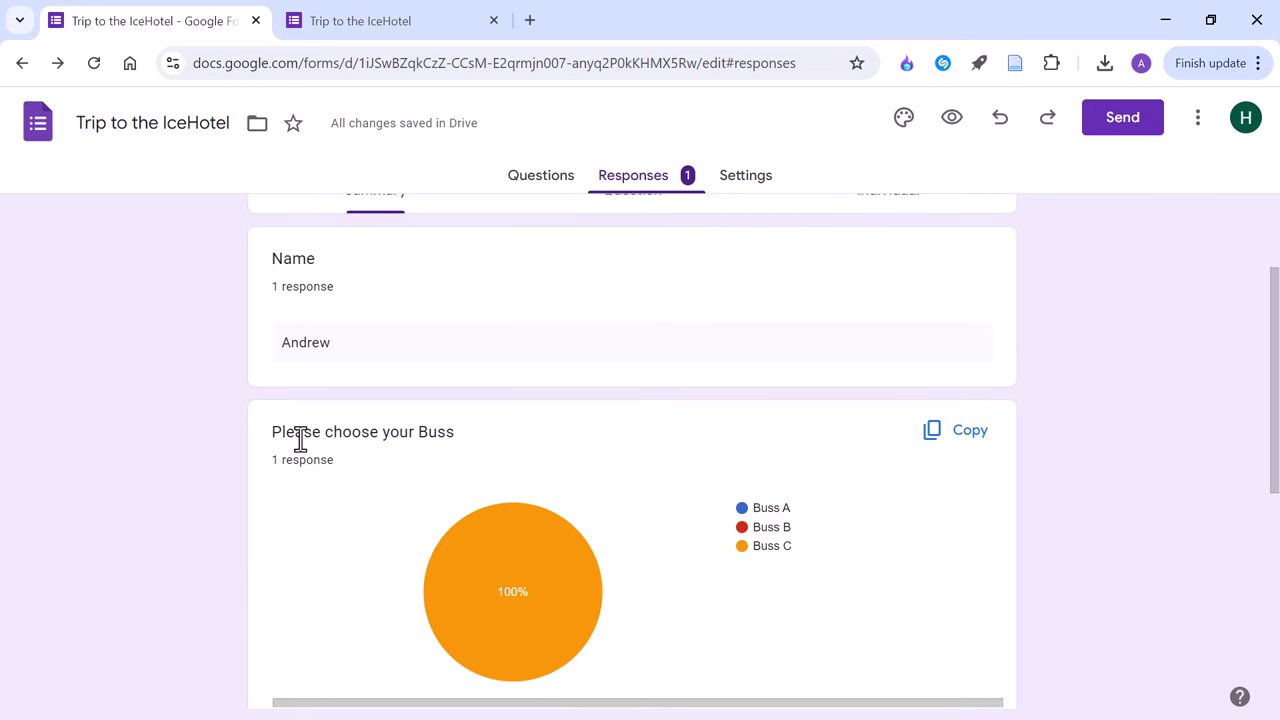
scroll(323, 500, down, 2)
mouse_move(540, 428)
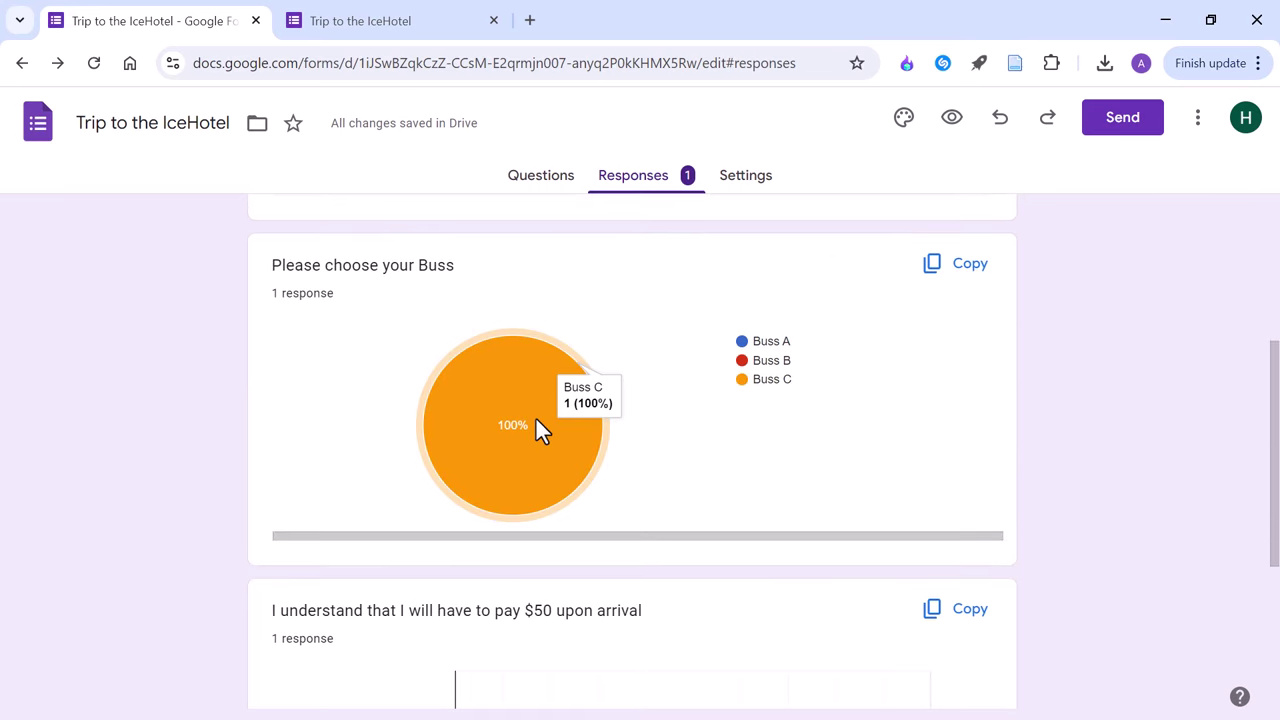
scroll(594, 472, down, 2)
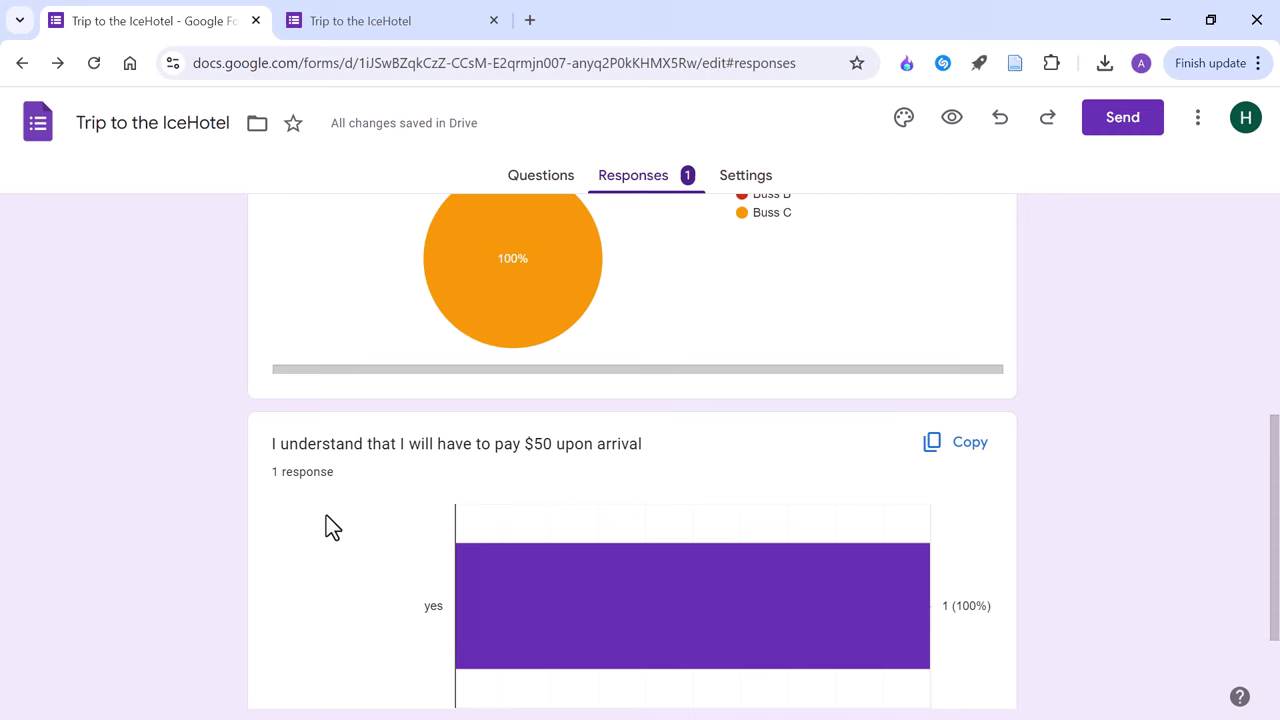
scroll(330, 520, down, 2)
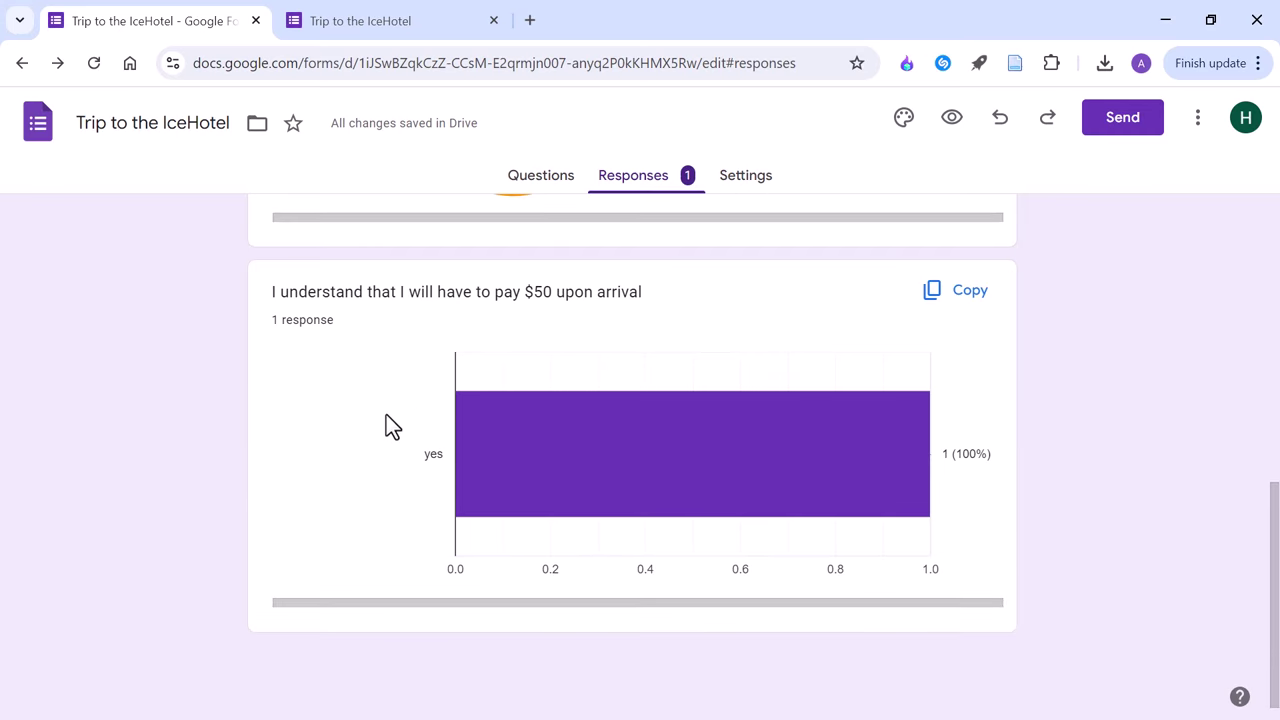
scroll(369, 465, up, 8)
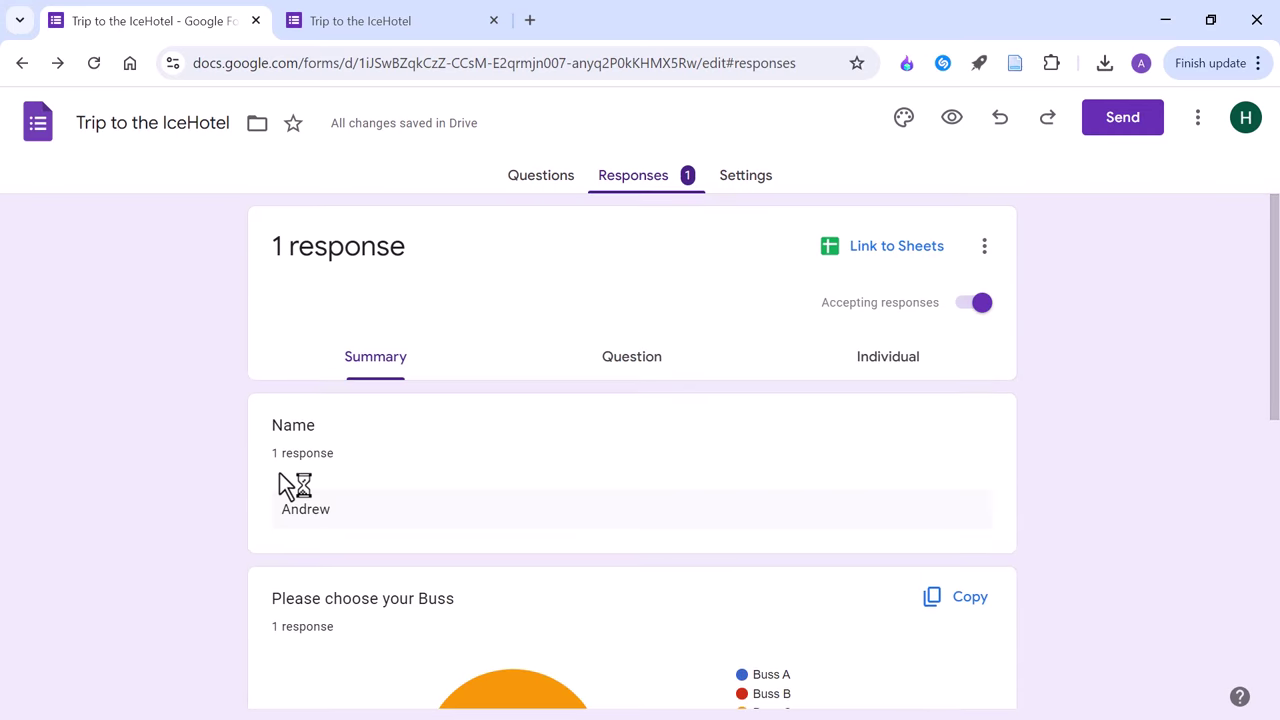